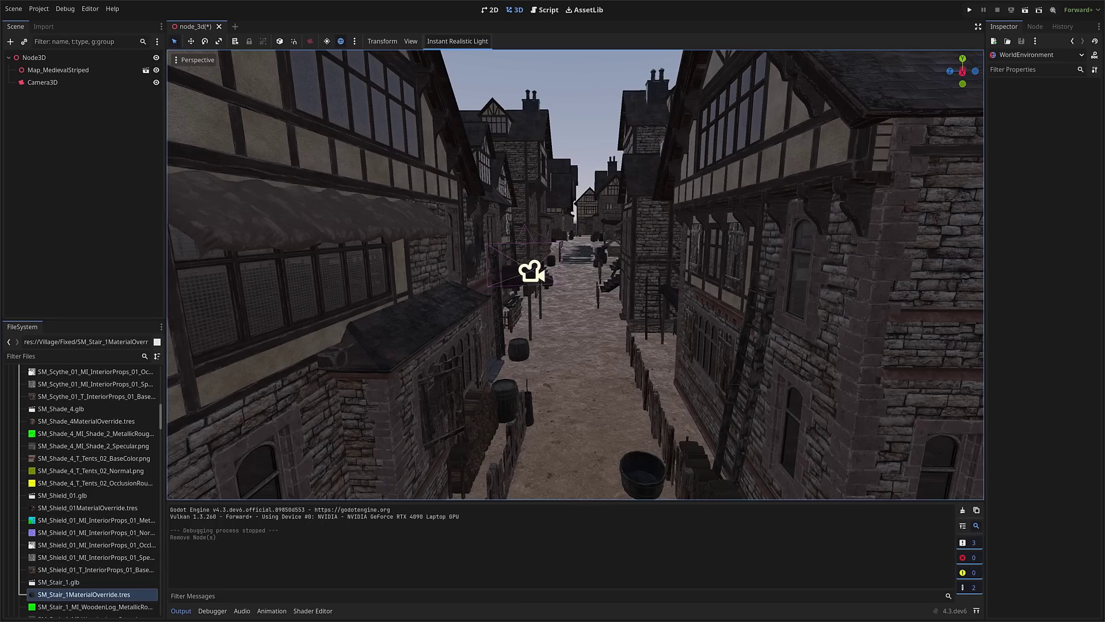
- Fly down the village street and turn on Preview Sunlight for bright streets with cast shadows
key(w)
right_drag(592, 370, 583, 369)
right_drag(570, 272, 662, 257)
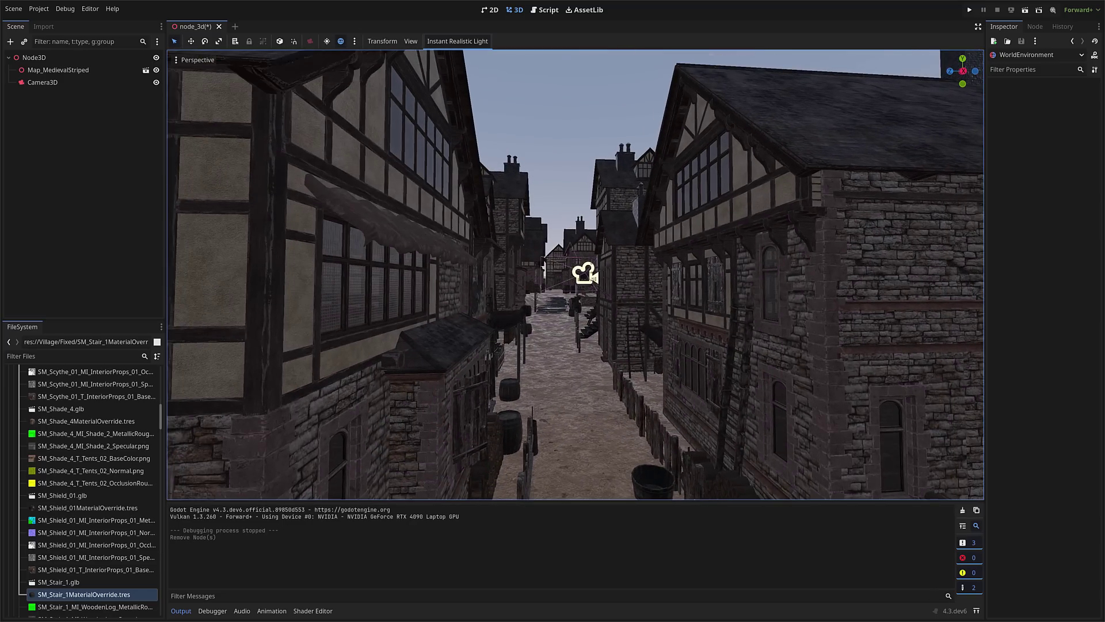
click(327, 42)
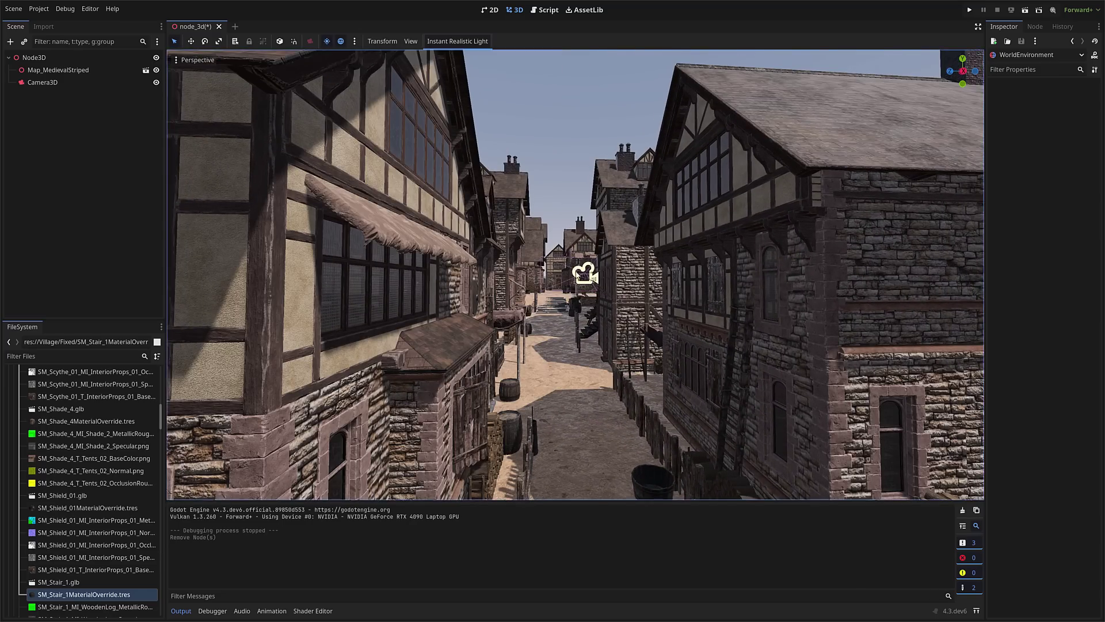
right_drag(570, 270, 557, 271)
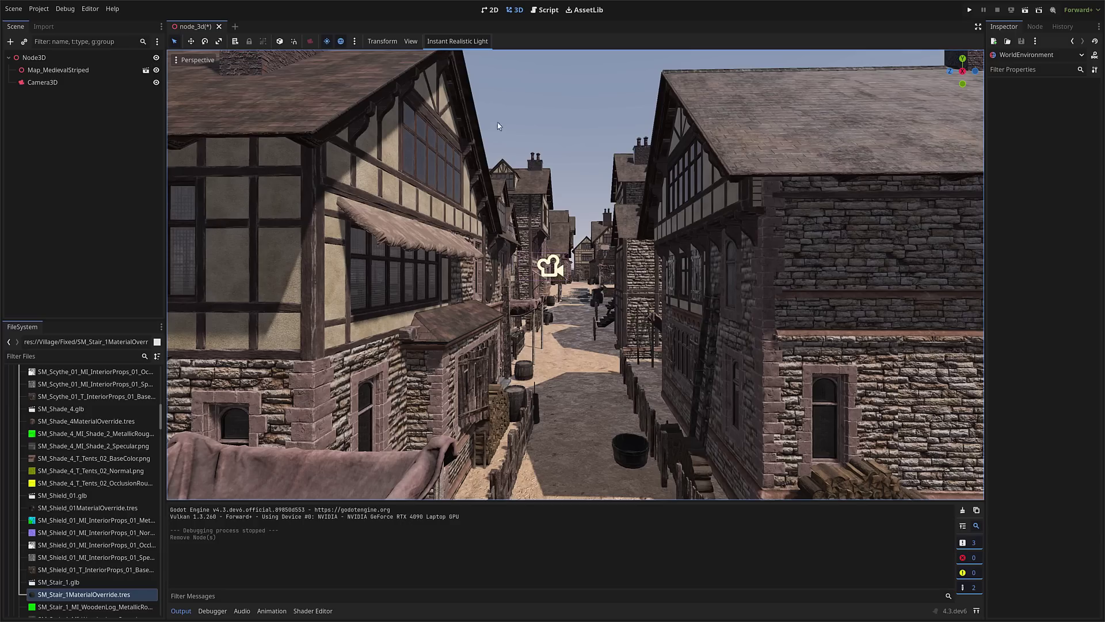
- Save and run the project, then maximize the game window to see the street rendering dark
key(w)
right_drag(595, 192, 596, 192)
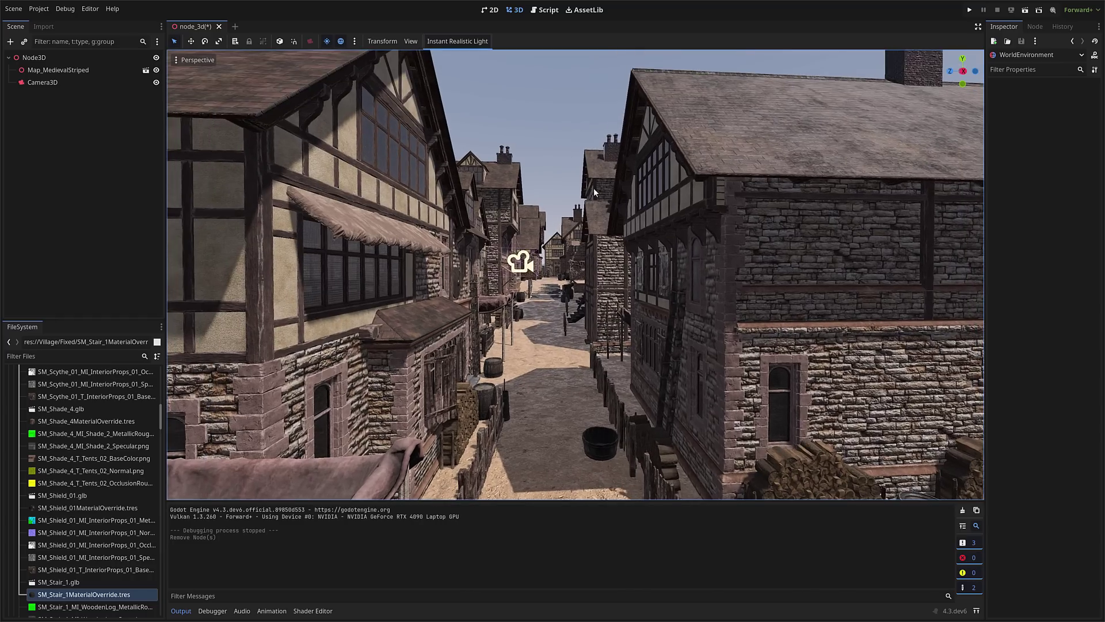
click(969, 10)
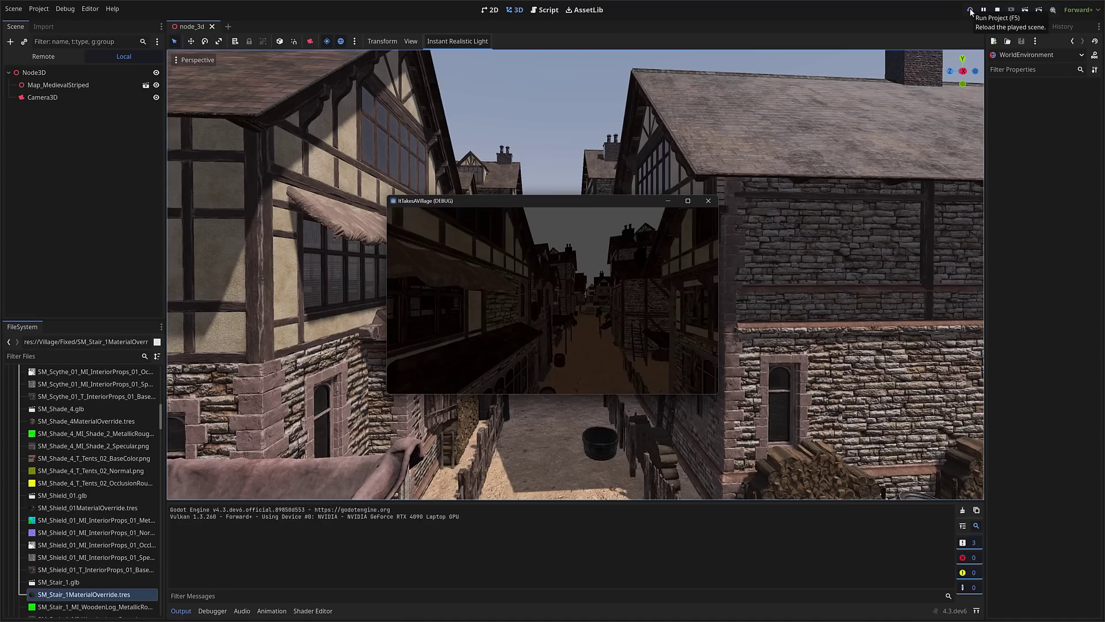
double_click(567, 202)
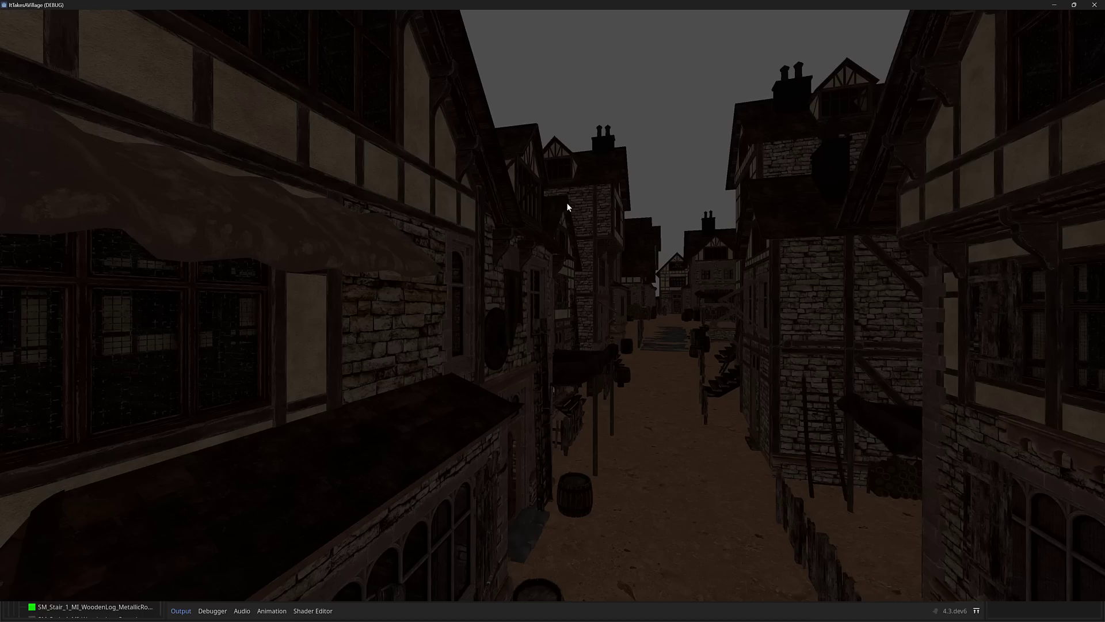
- Close the game, search Add Child Node for 'world' under Node3D without adding anything, and collapse Output
click(1094, 5)
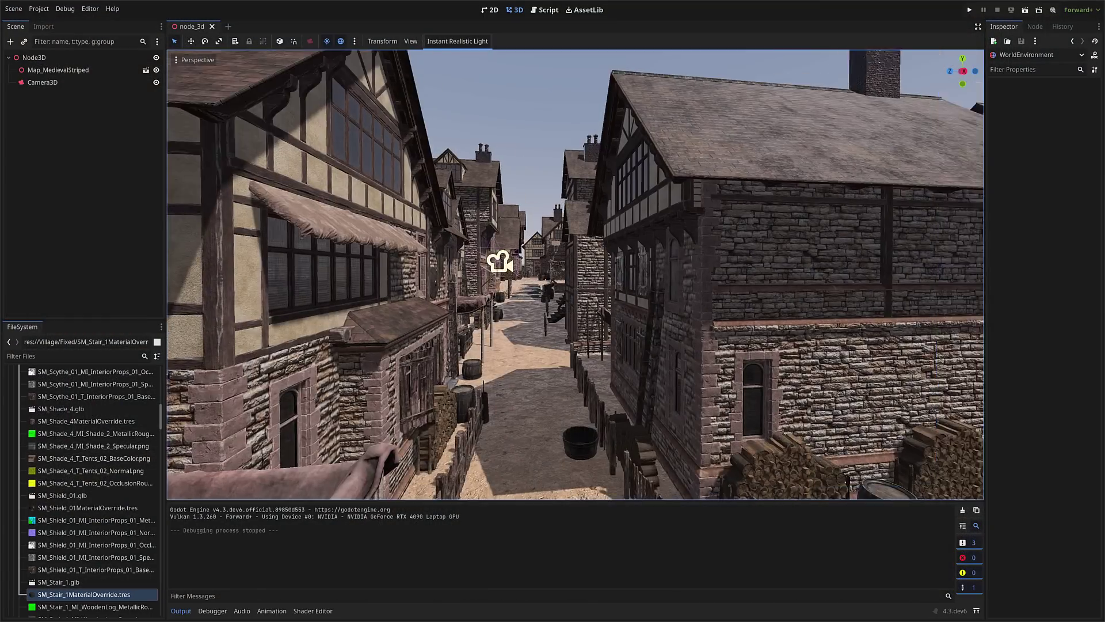
key(w)
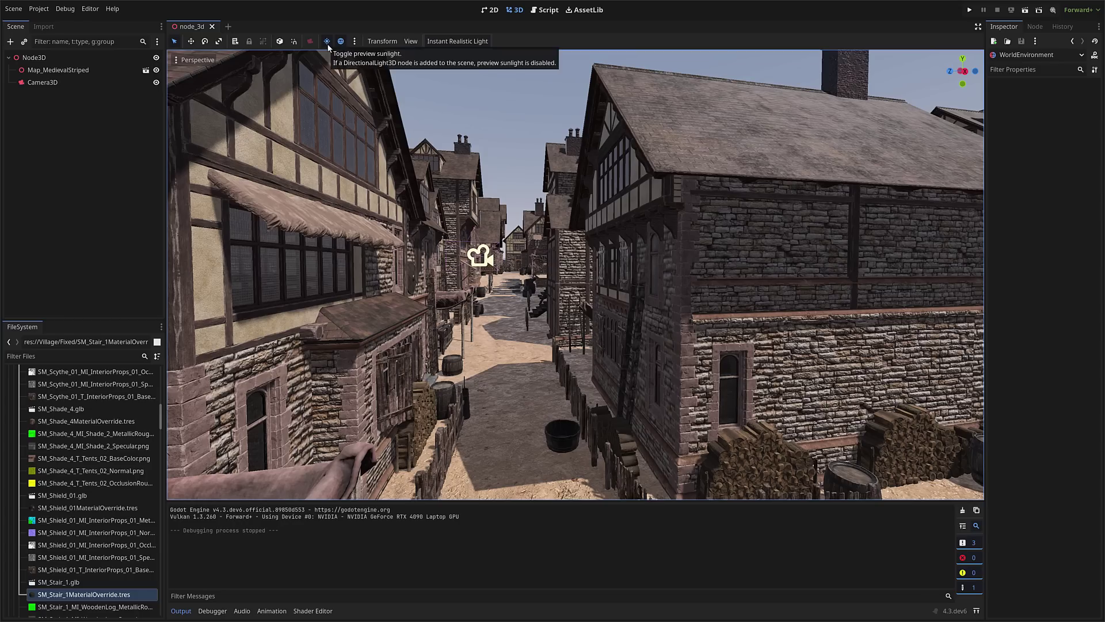
click(33, 57)
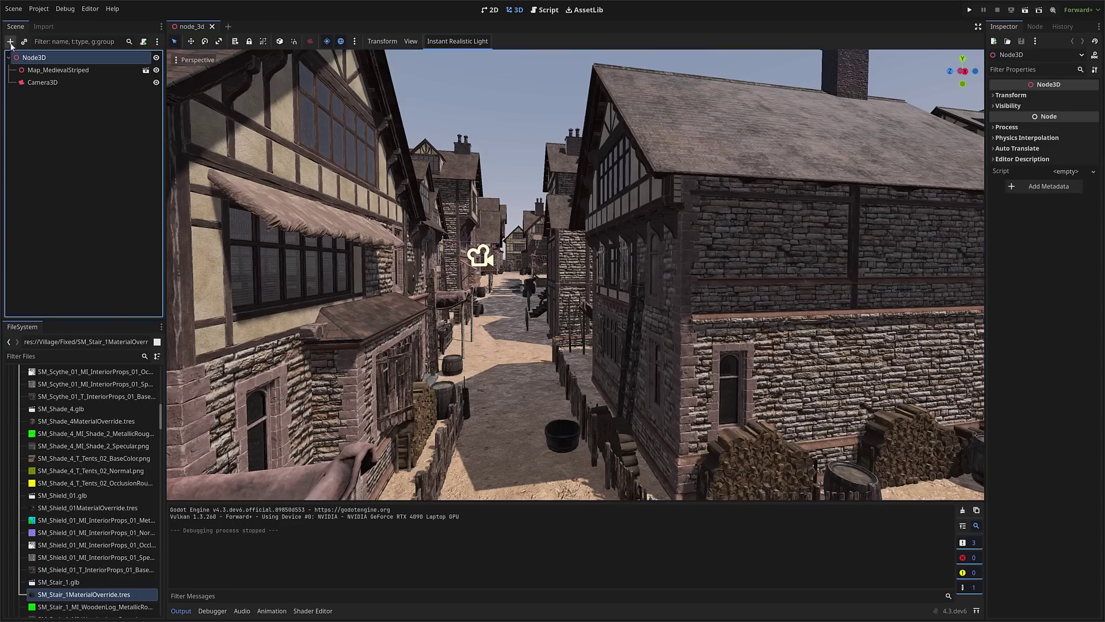
click(10, 42)
text(world)
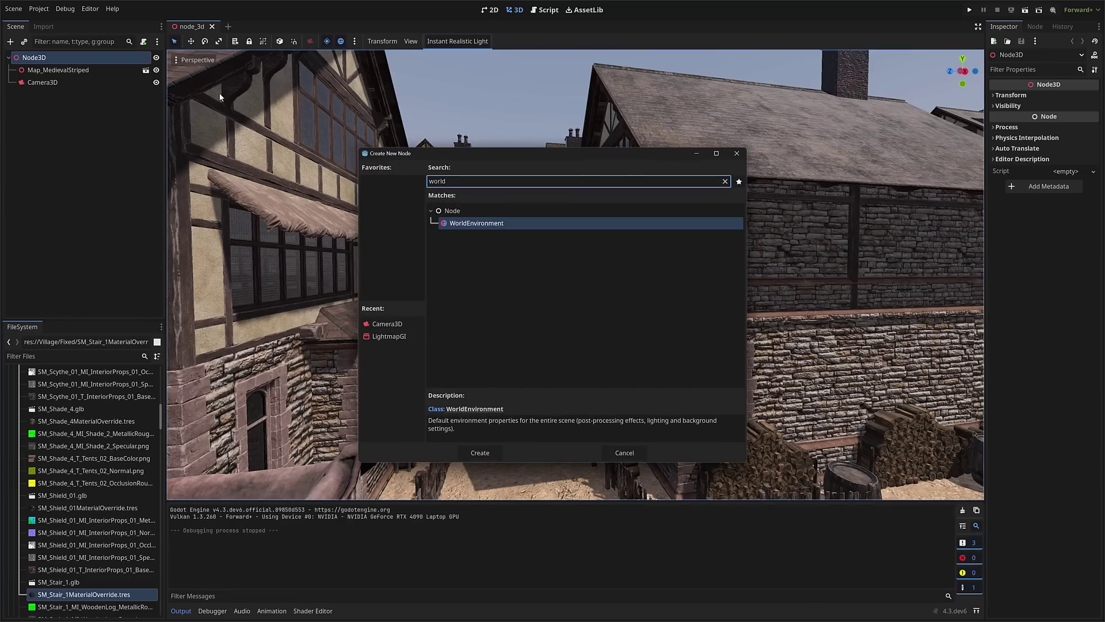
click(737, 153)
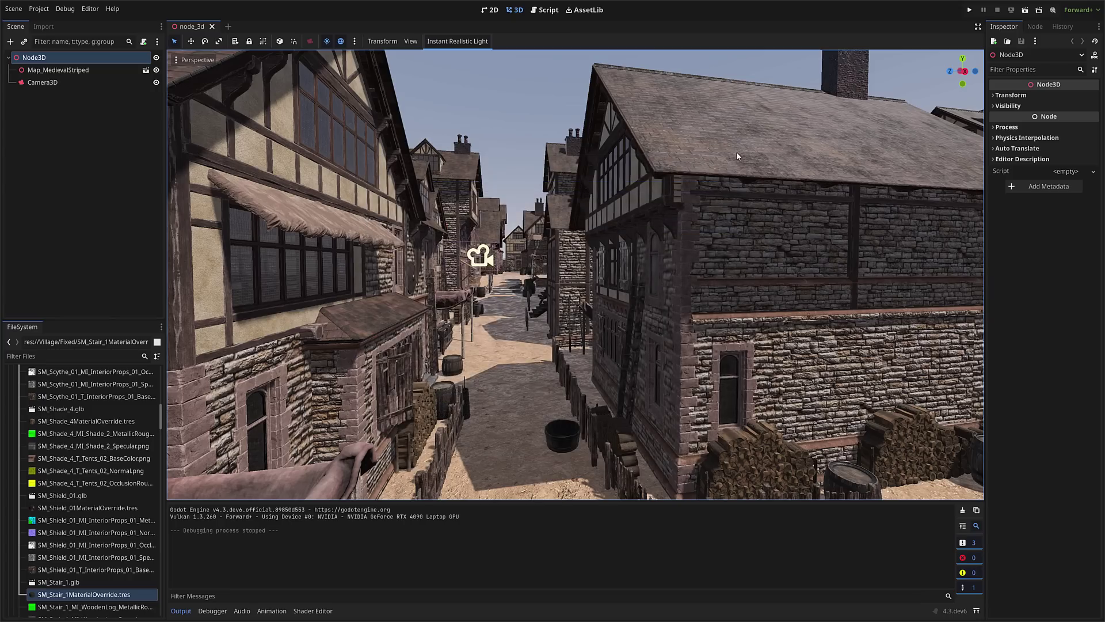
click(182, 611)
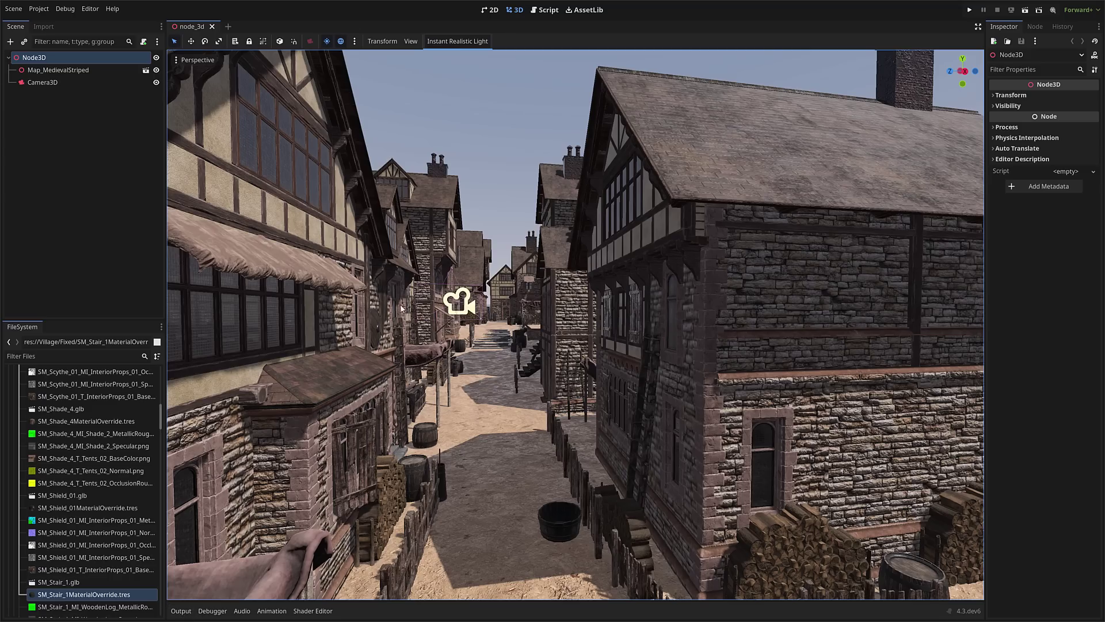
click(327, 41)
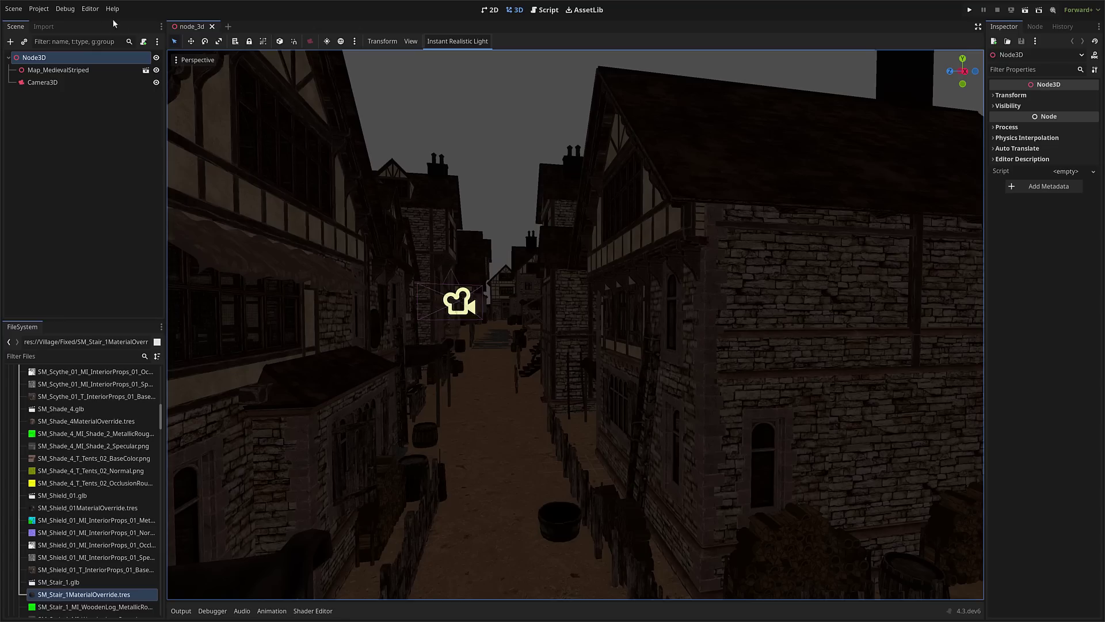
click(583, 10)
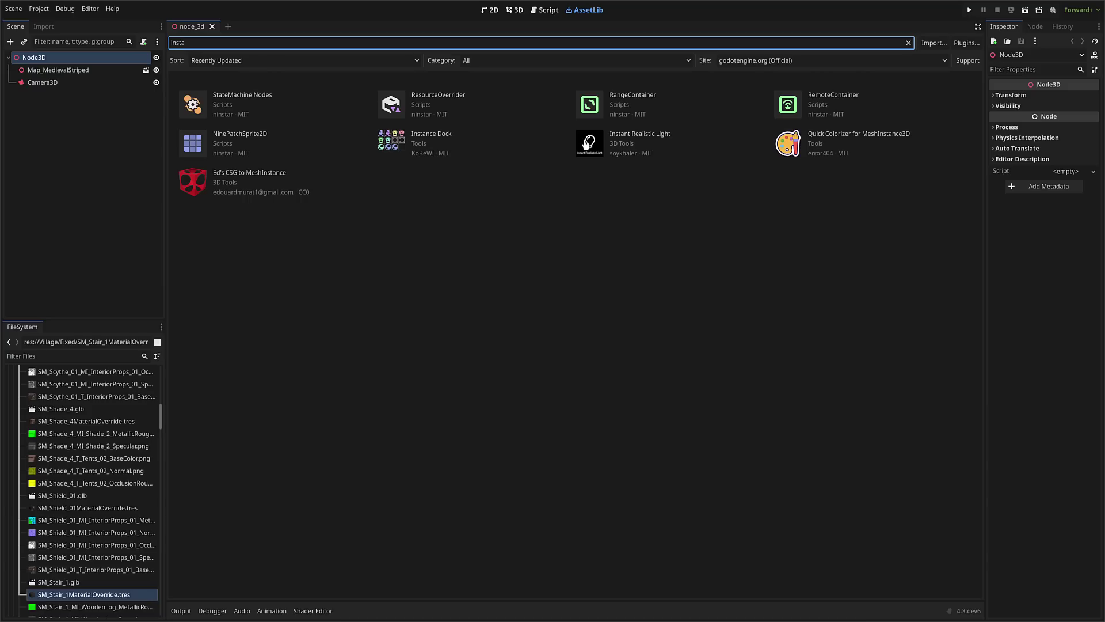
click(520, 10)
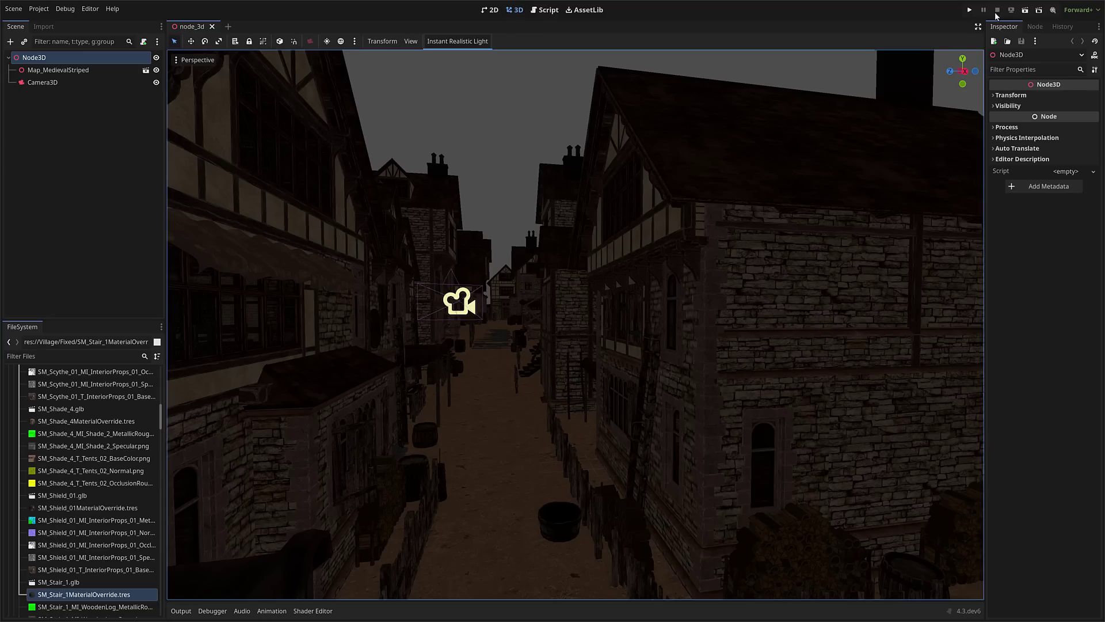
- Test-run the game, enable Preview Sunlight and Preview Environment, and run again to confirm it stays dark
click(970, 10)
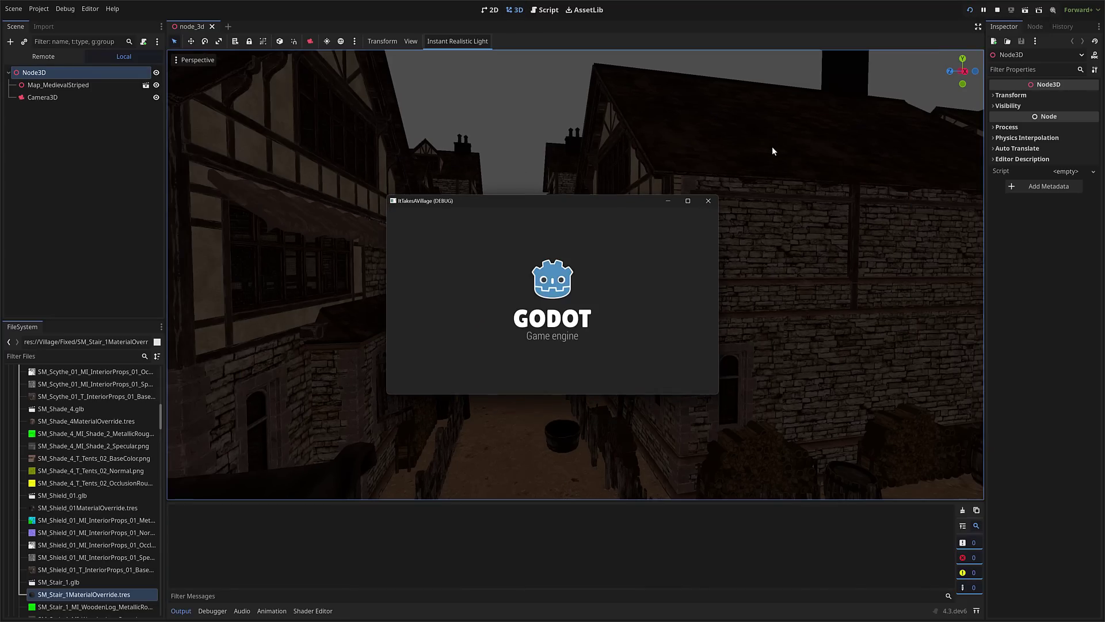
click(708, 201)
click(327, 42)
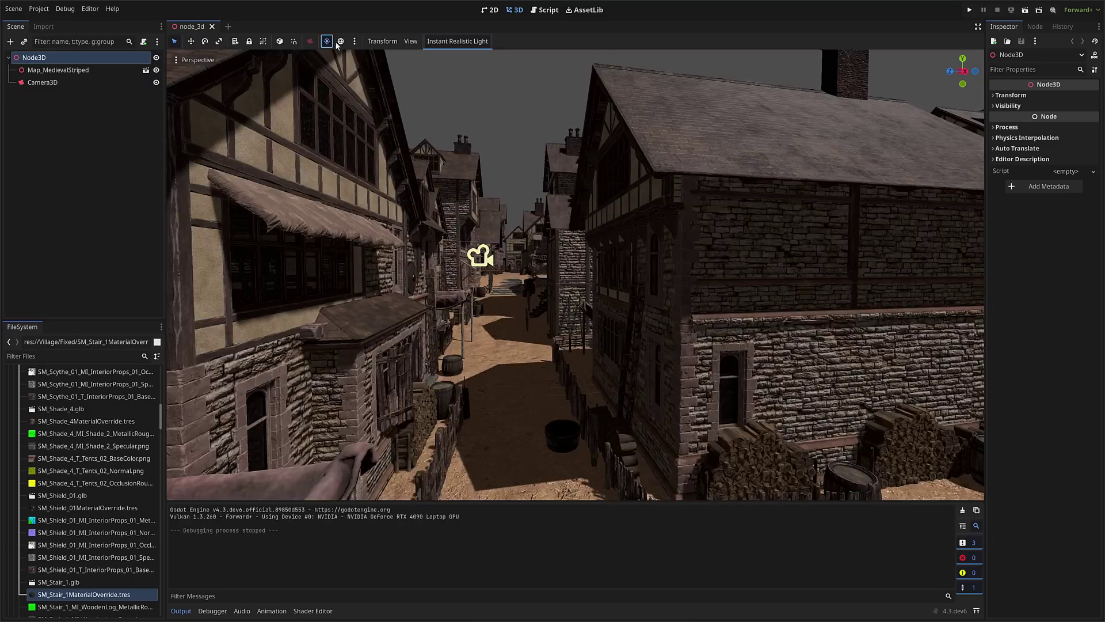
click(341, 42)
click(970, 11)
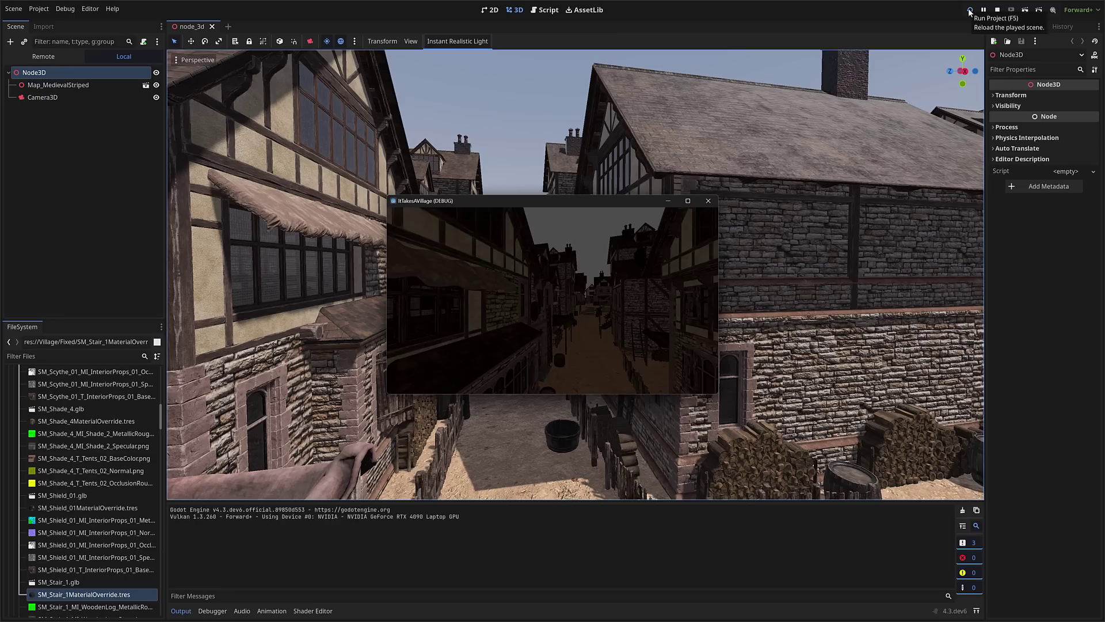
click(709, 201)
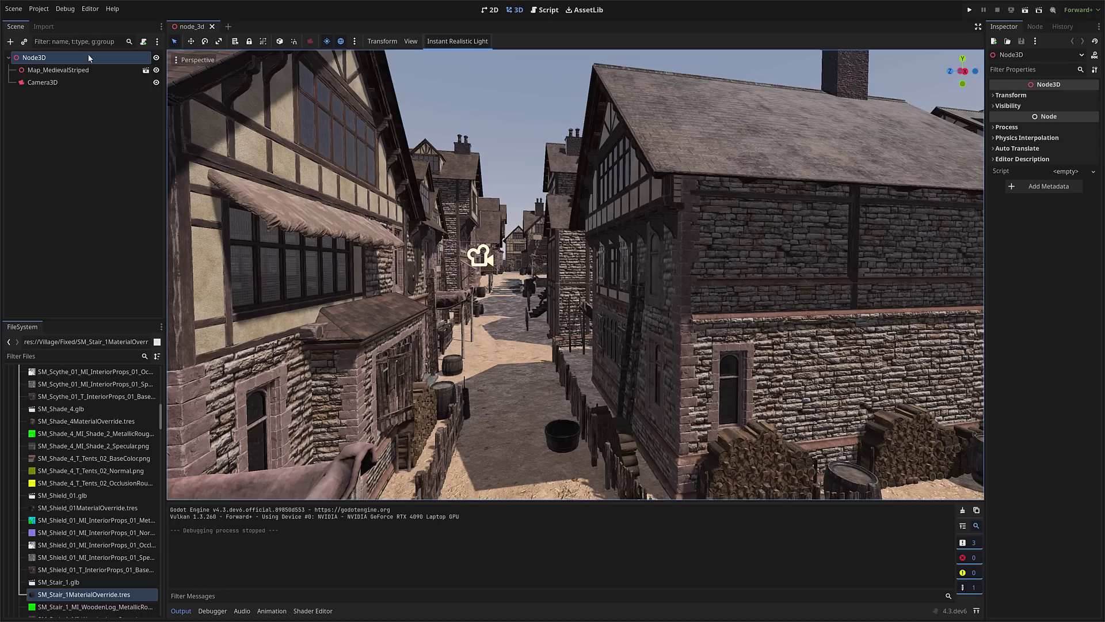
- Verify Instant Realistic Light is enabled in Project Settings > Plugins, then turn the preview sunlight off
click(38, 8)
click(54, 28)
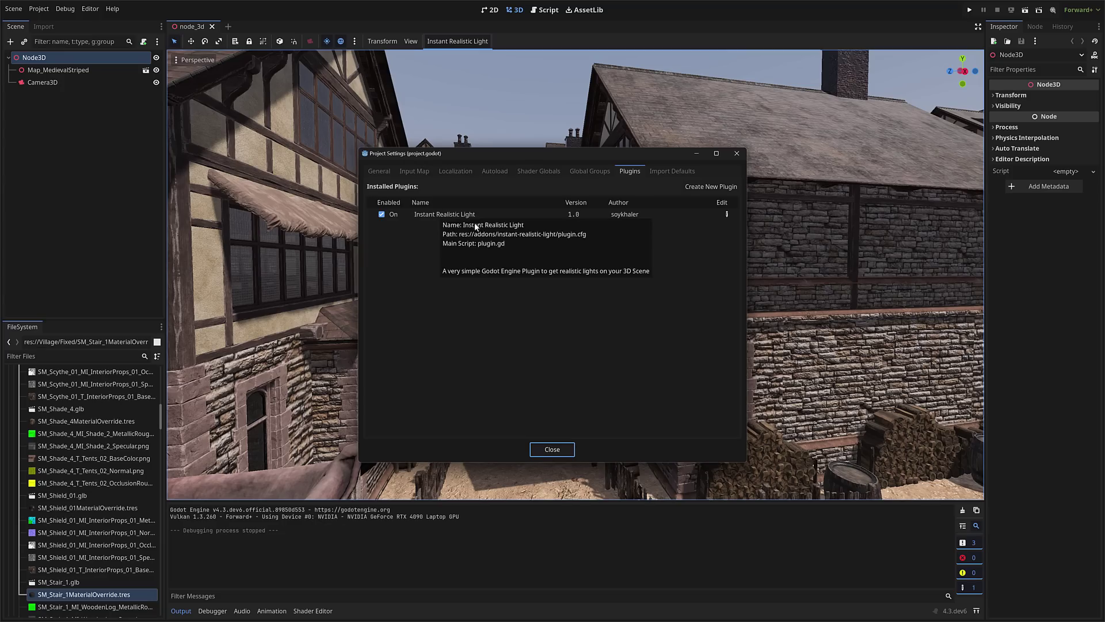
click(552, 449)
click(327, 41)
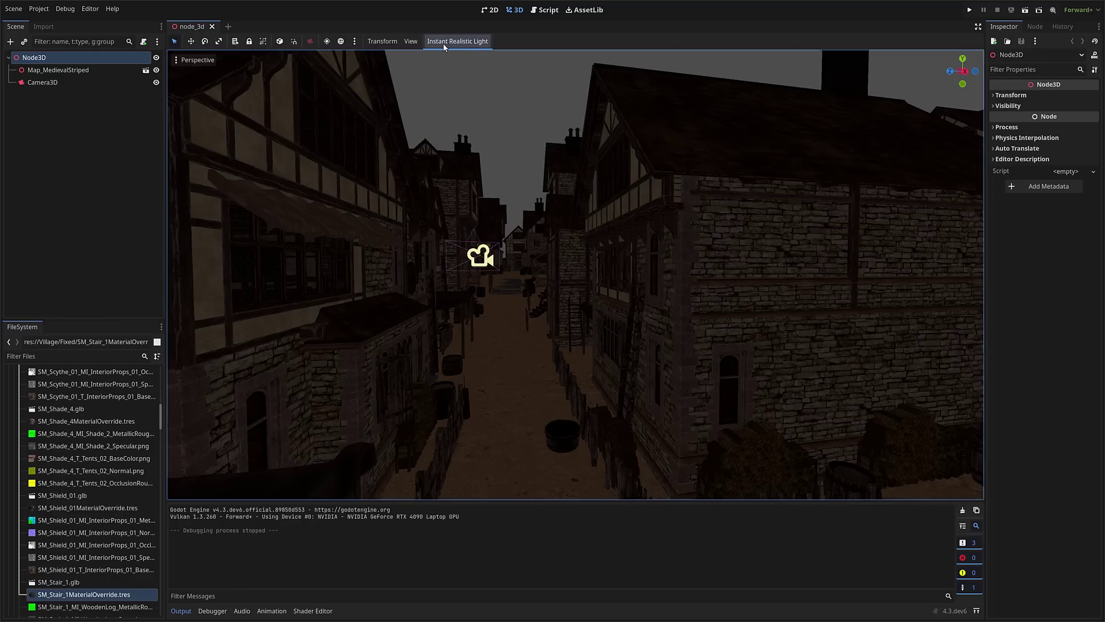
- Add the Instant Realistic Light WorldEnvironment from the toolbar and test-run the game to see it sunlit
click(476, 43)
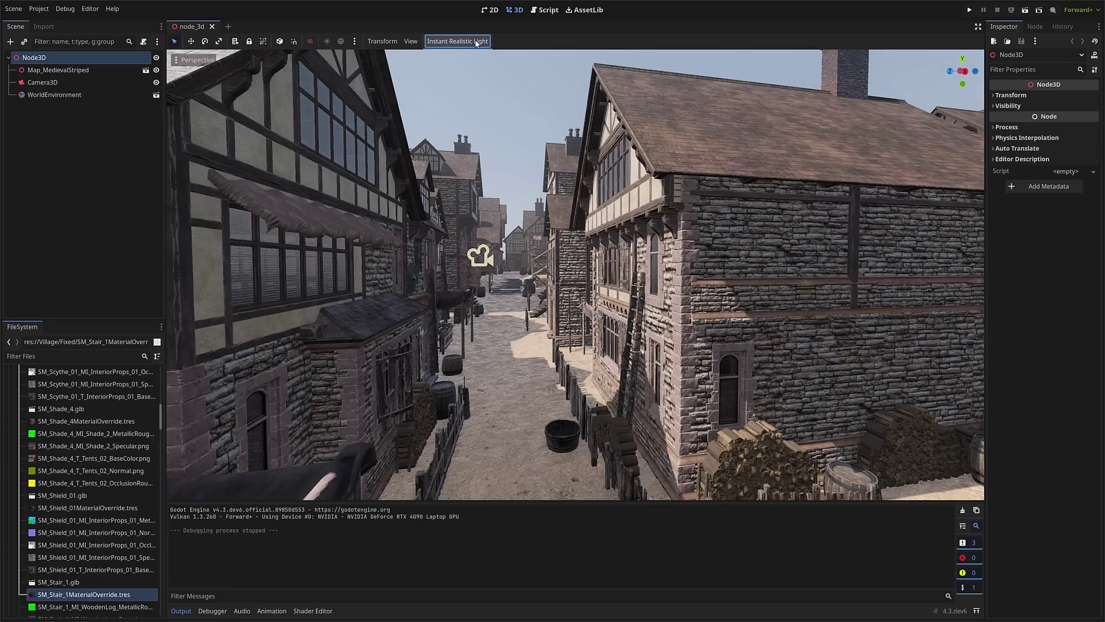
click(969, 10)
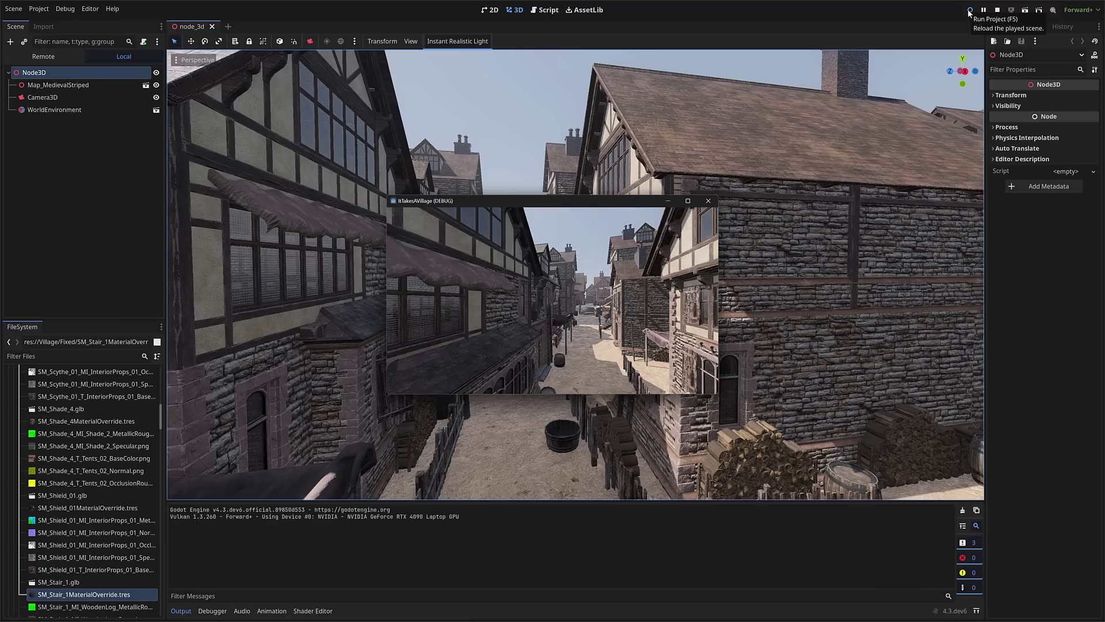
click(708, 200)
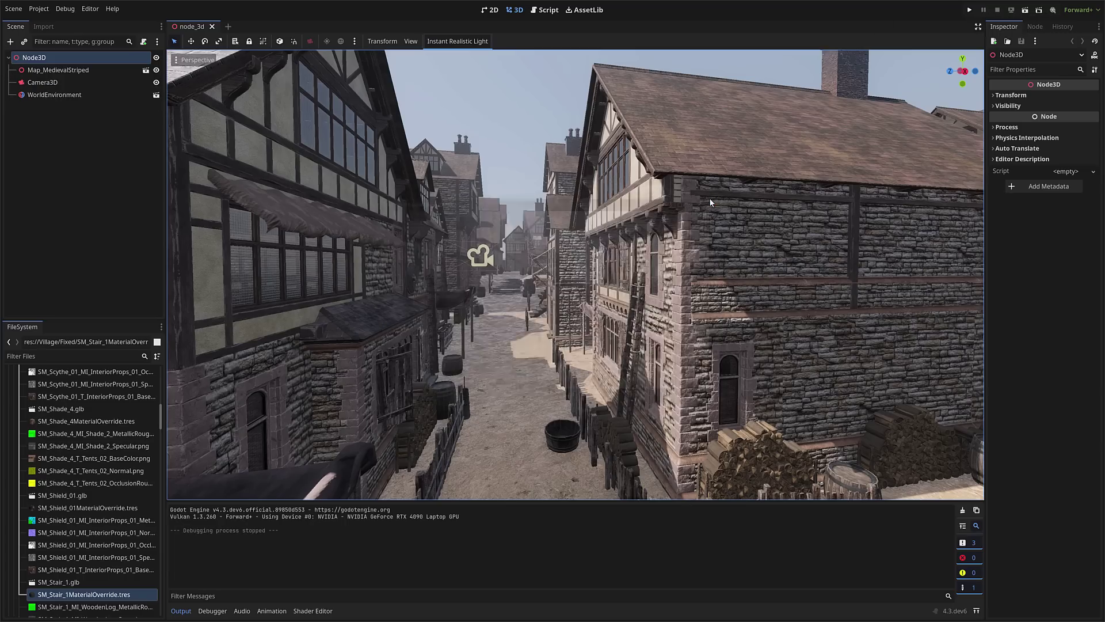
- Open the WorldEnvironment's light_scene in its own tab and look through its nodes
click(39, 95)
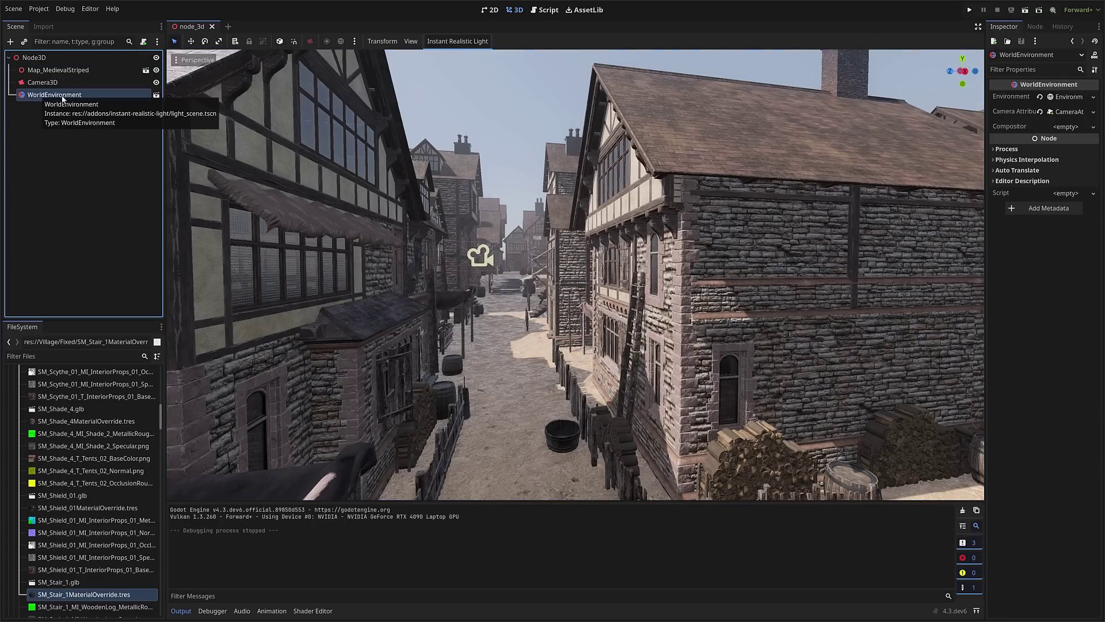
click(155, 95)
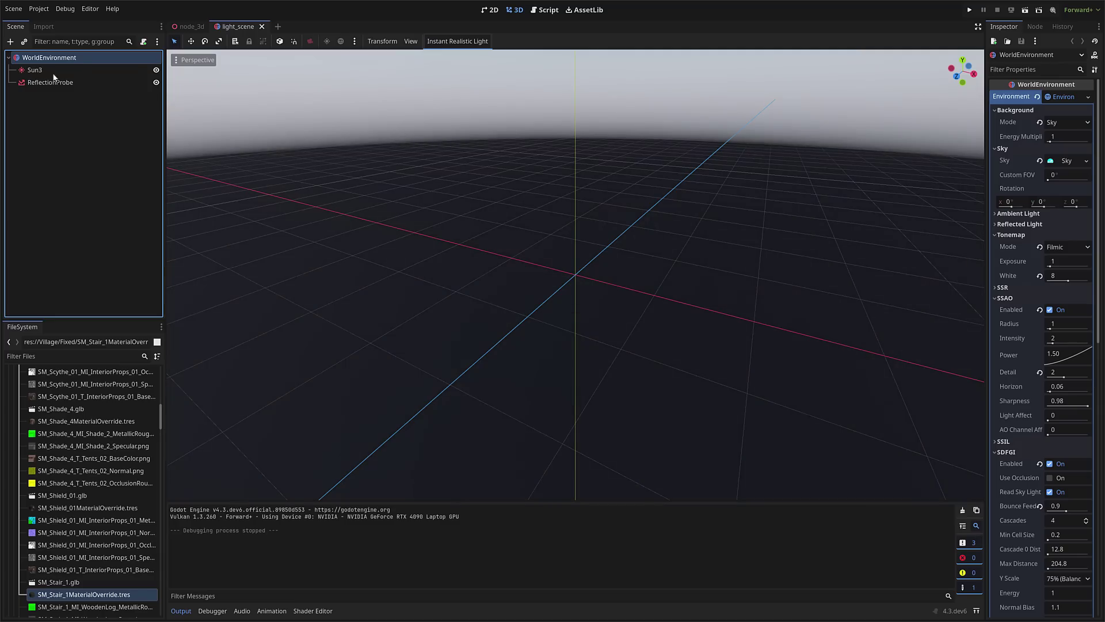
double_click(50, 58)
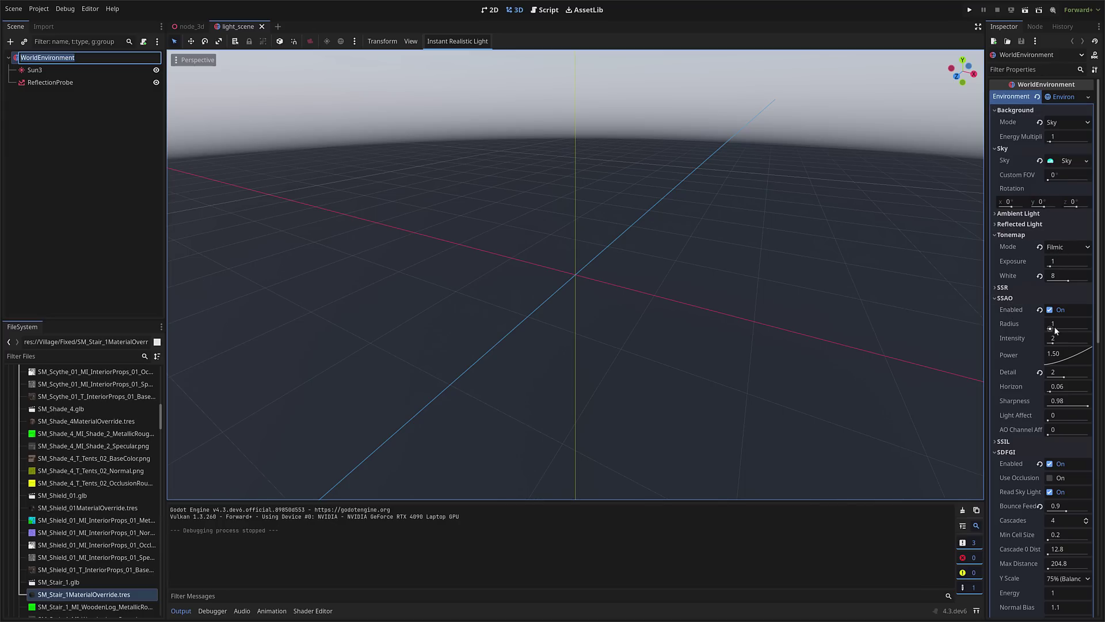
scroll(970, 468, down, 1)
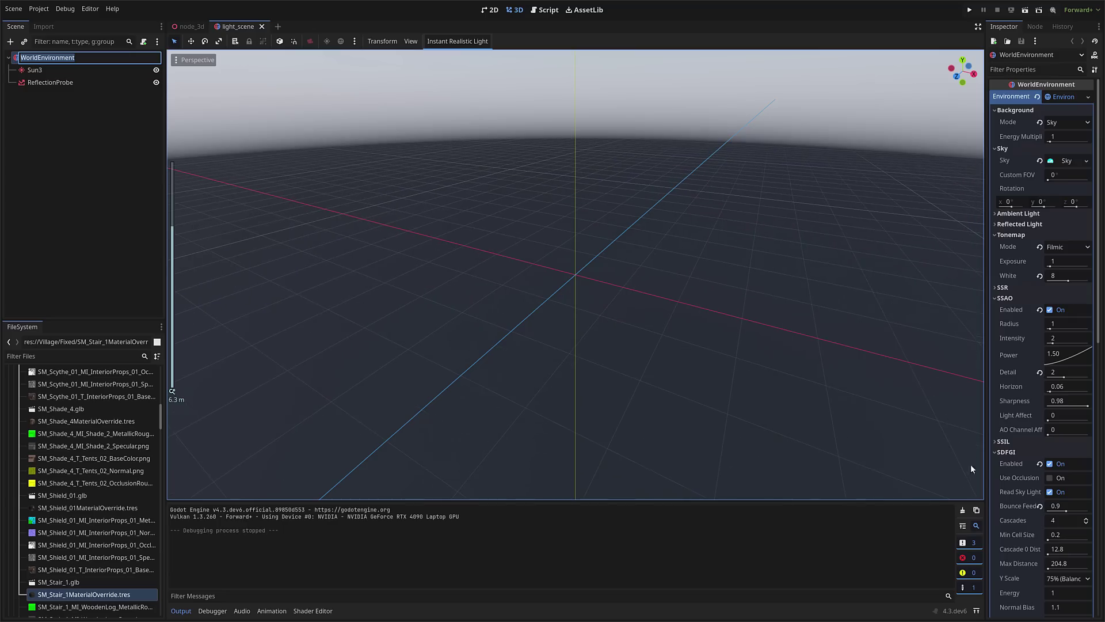
scroll(1000, 419, down, 5)
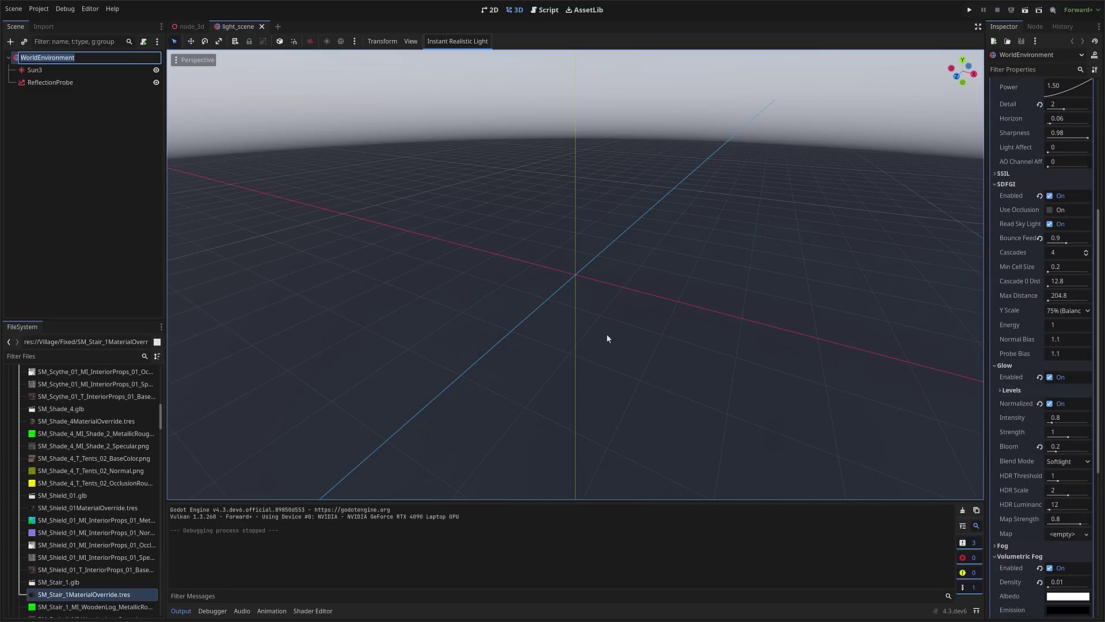
- Inspect the Sun3 directional light settings and the ReflectionProbe node
click(36, 70)
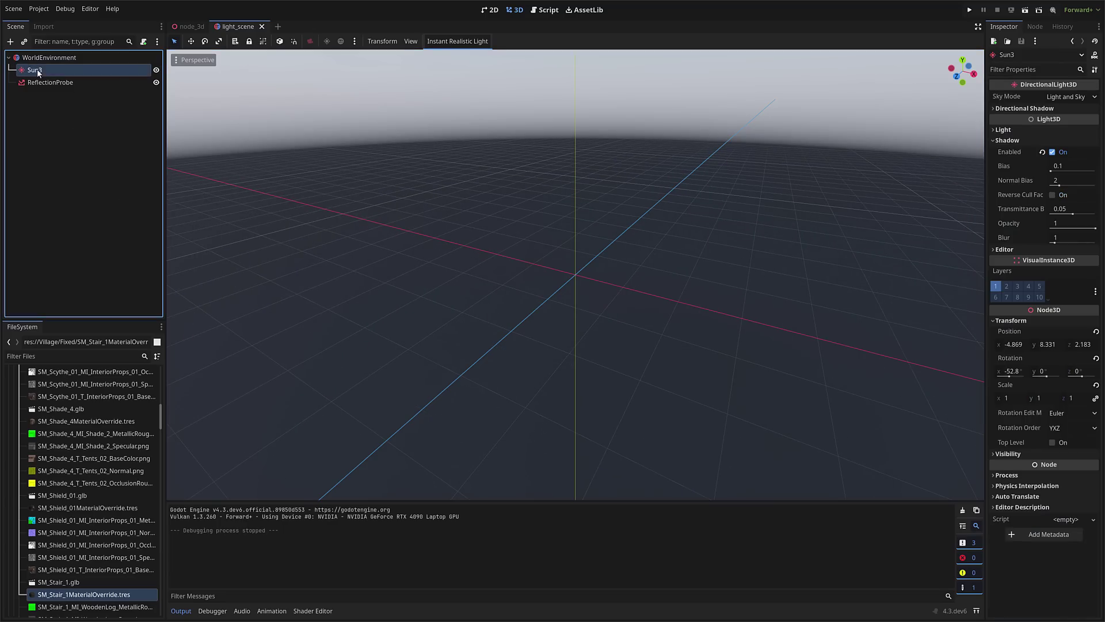
click(45, 83)
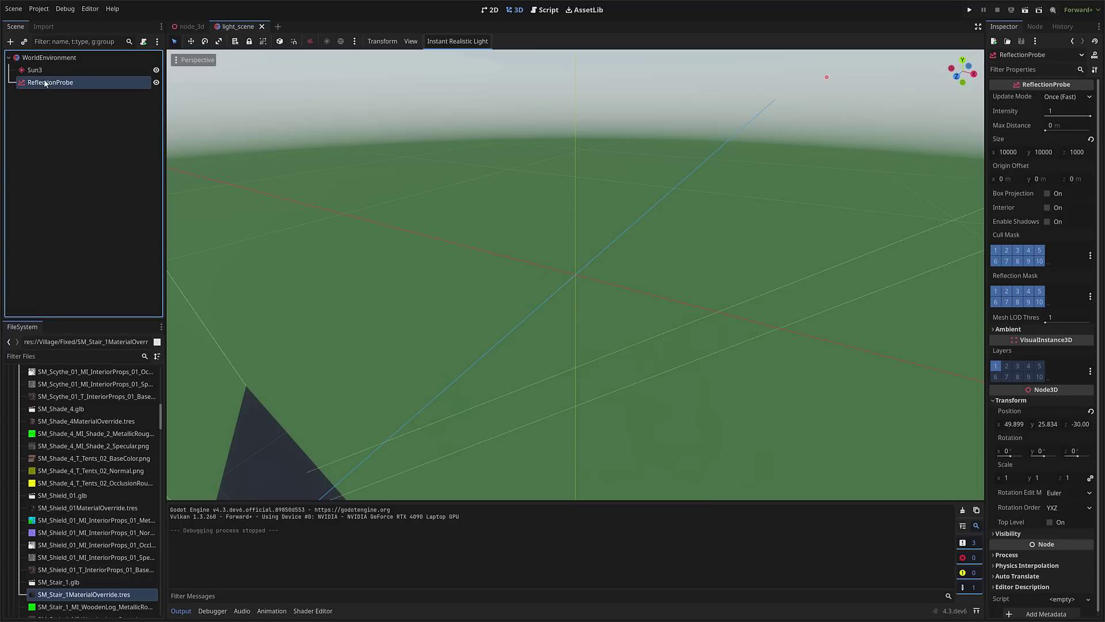
click(38, 70)
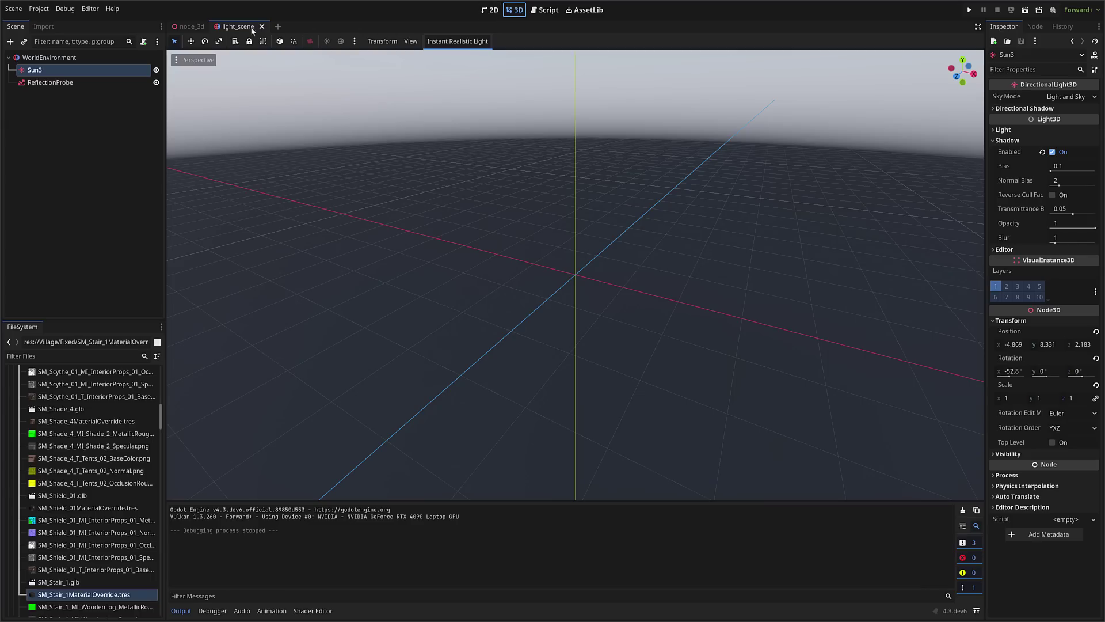
- Change the light_scene WorldEnvironment's tonemap mode from Filmic to ACES, then return to node_3d
click(189, 28)
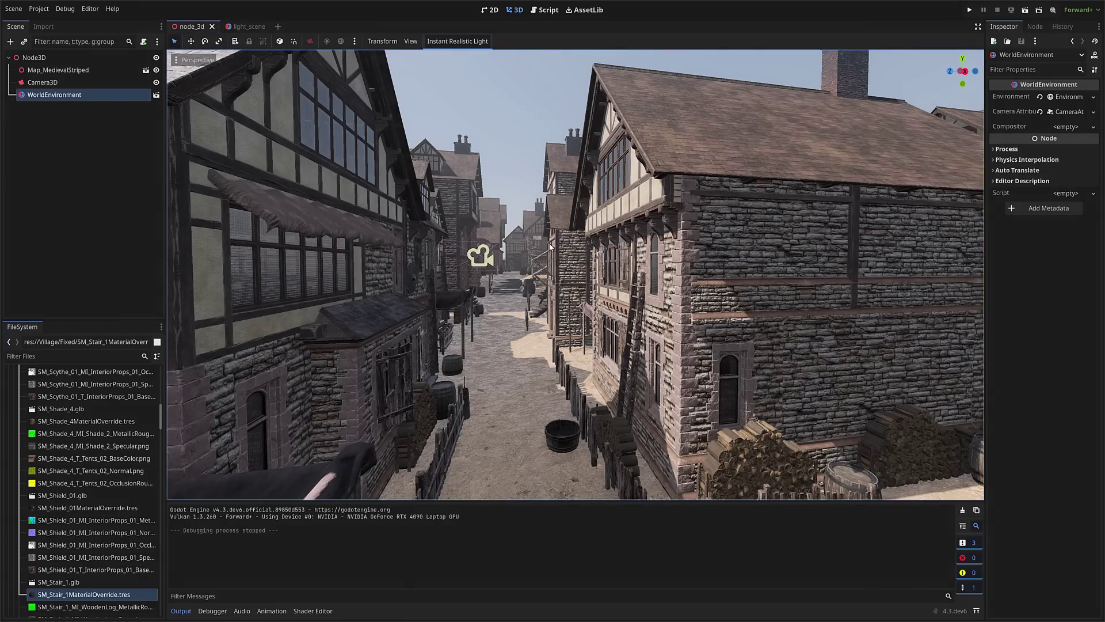
click(241, 26)
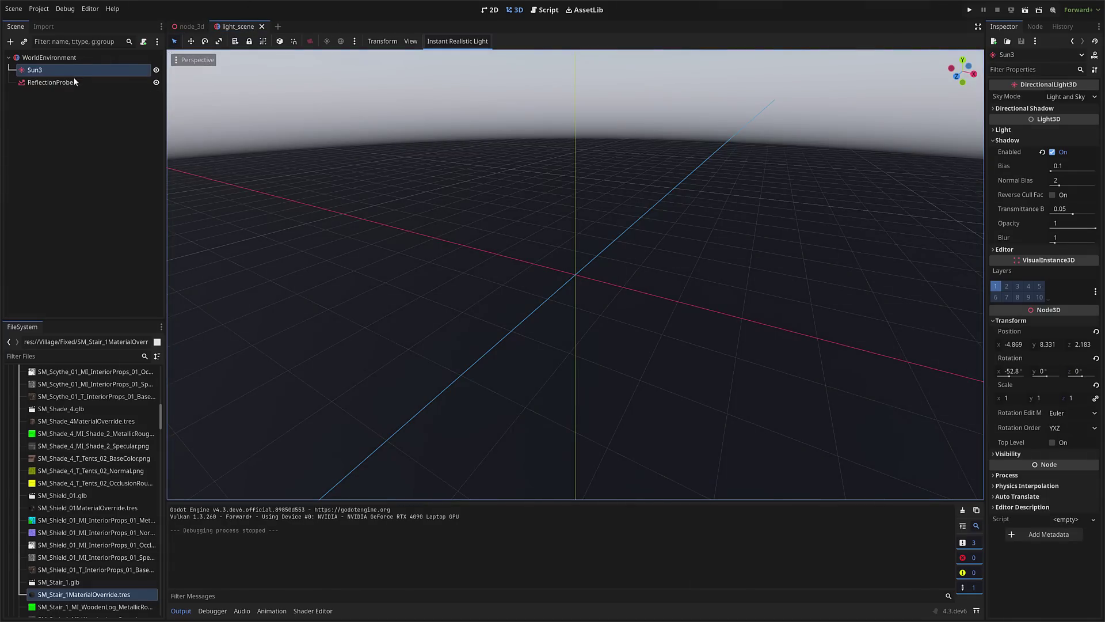
click(63, 60)
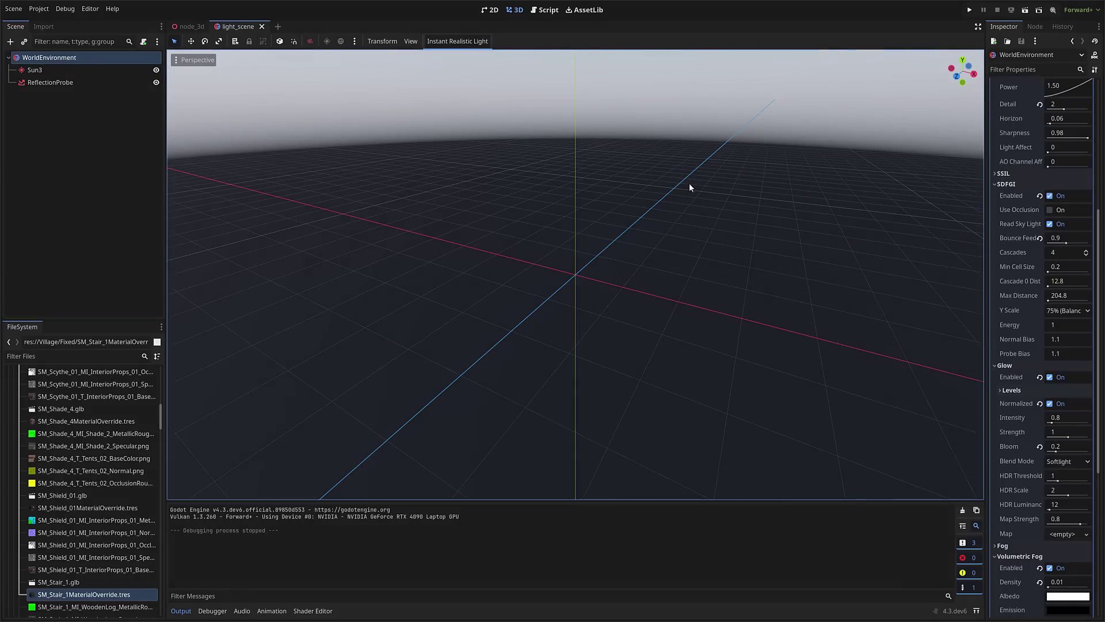
scroll(1055, 212, up, 5)
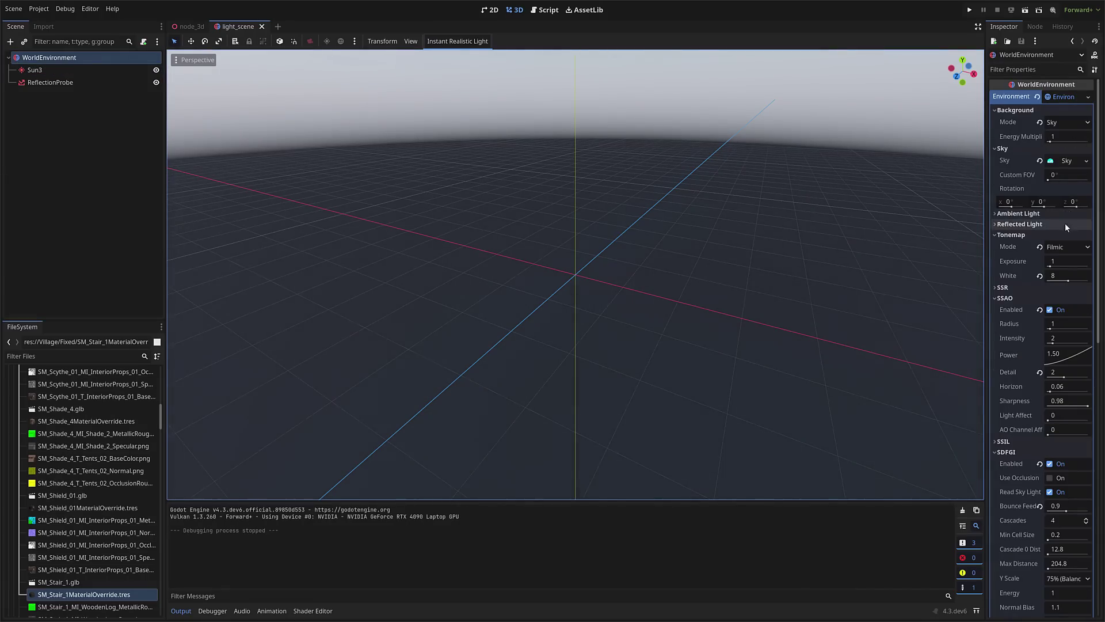
click(1068, 246)
click(1065, 298)
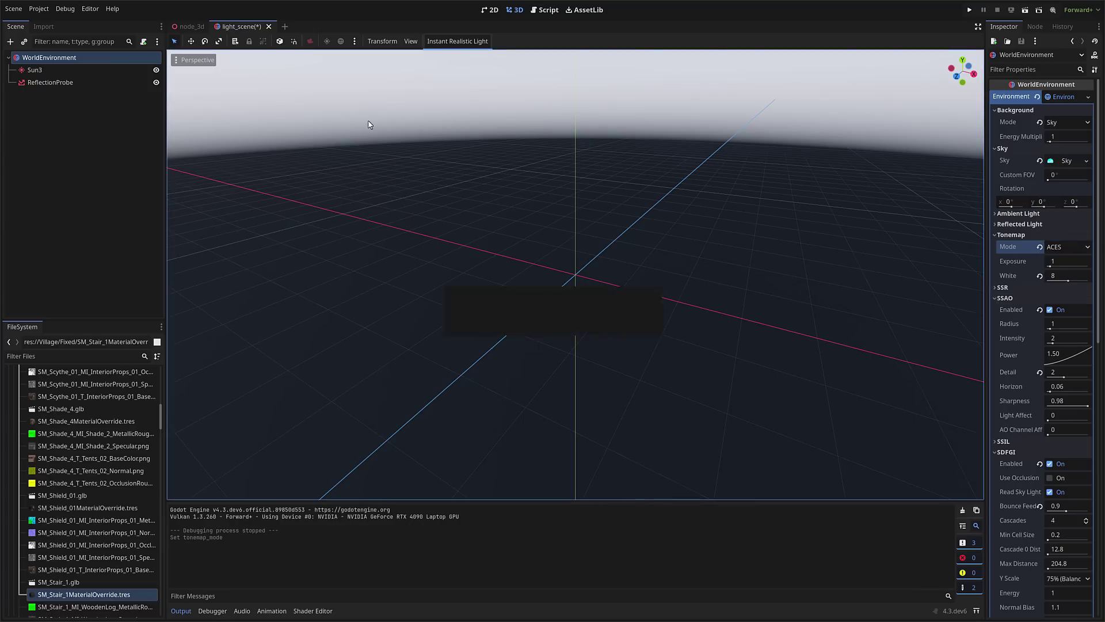
click(190, 27)
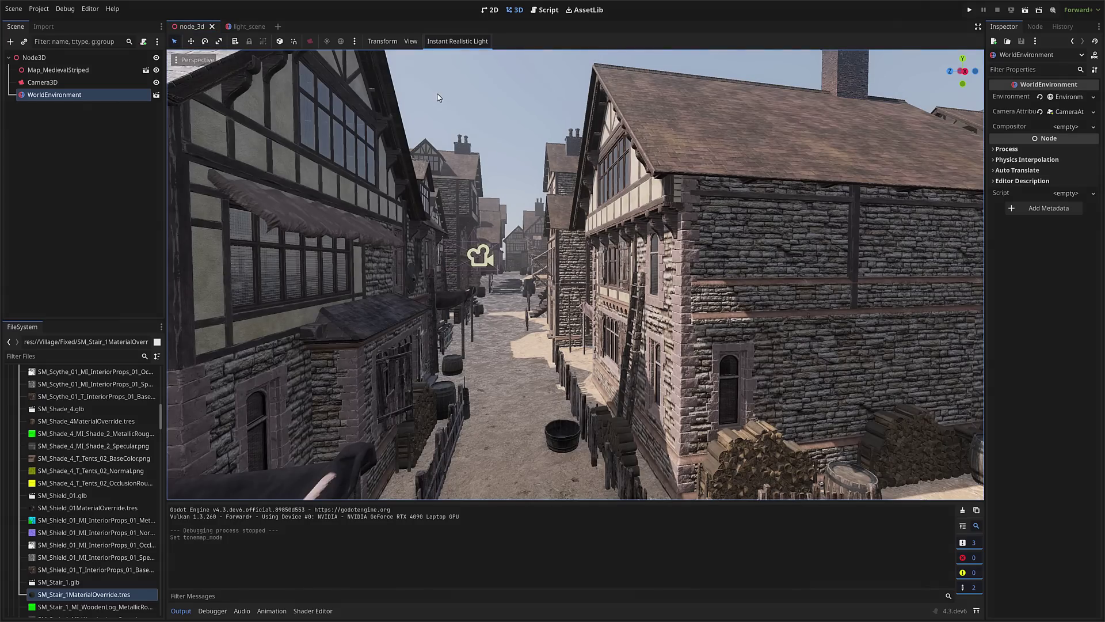
- Face the clock tower and test-run the ACES-tonemapped village, then close the game window
right_drag(698, 260, 744, 253)
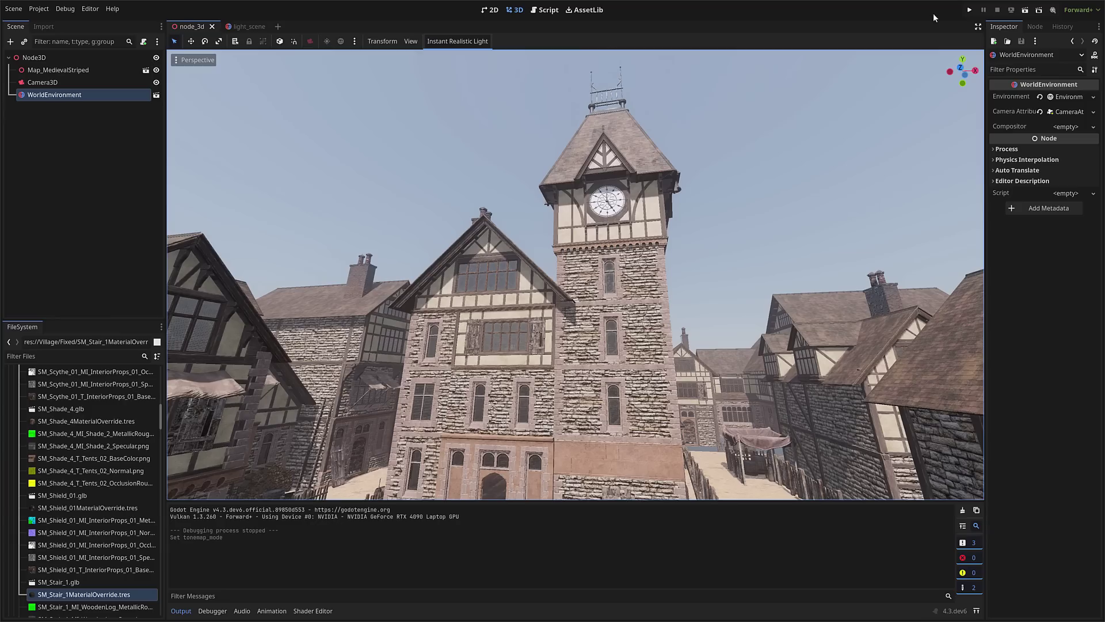
click(971, 10)
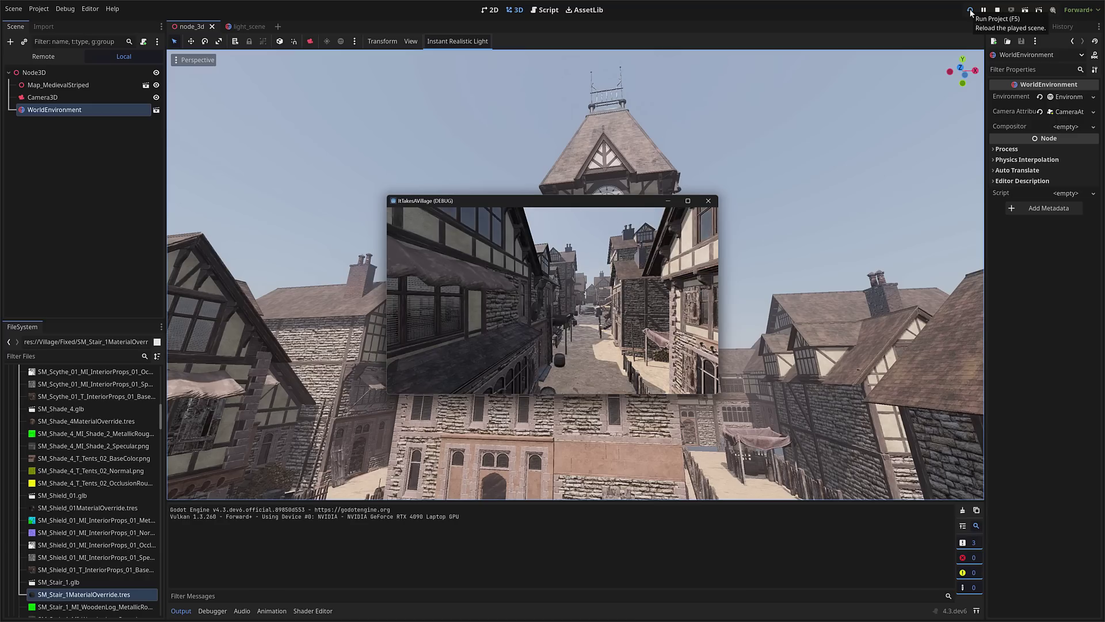
click(708, 201)
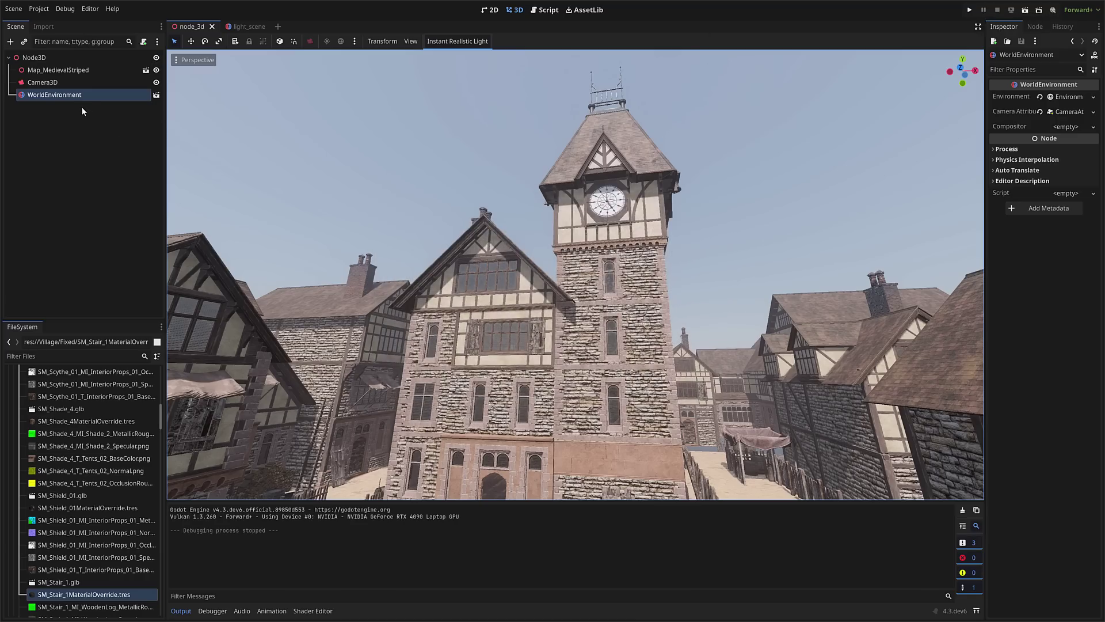
- Delete the WorldEnvironment node and enable the preview sunlight and preview environment toggles
middle_drag(595, 250, 417, 208)
key(Delete)
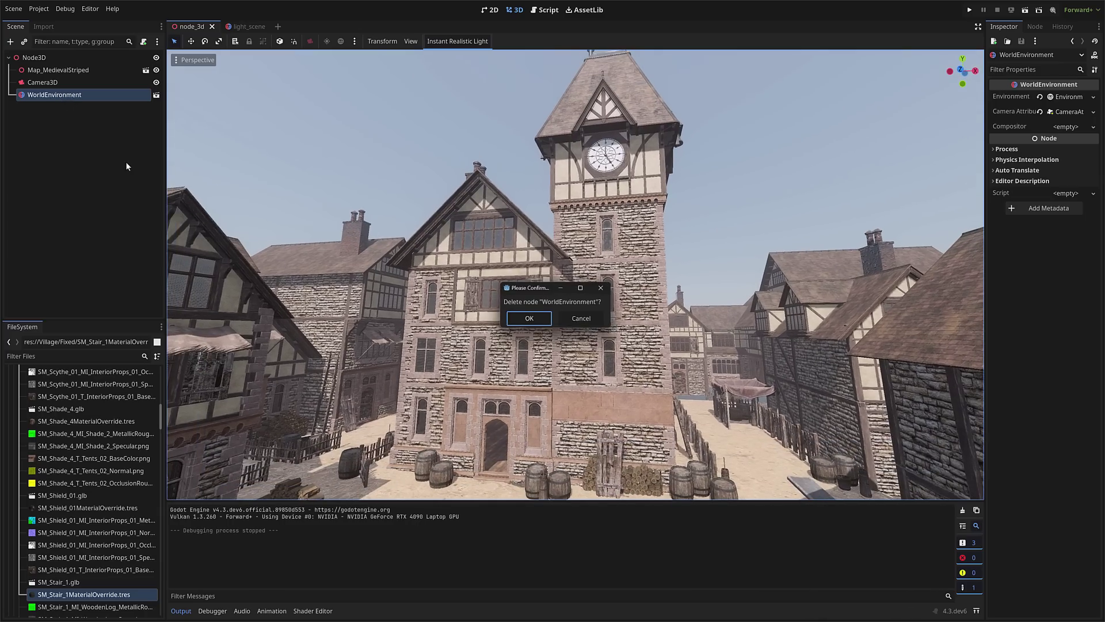
click(529, 318)
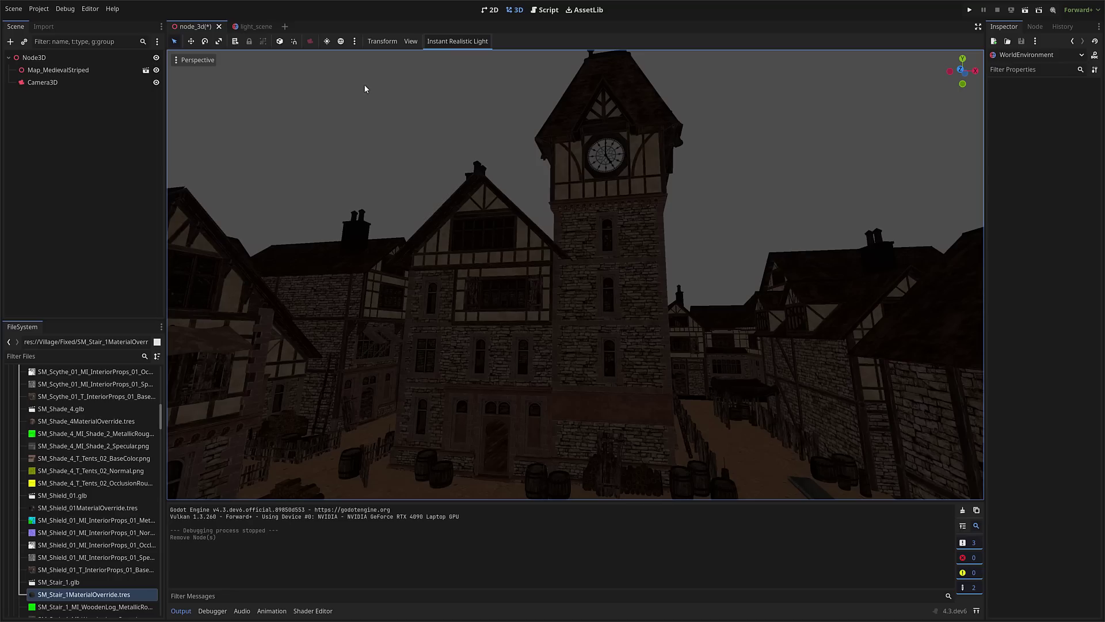
click(327, 42)
click(341, 41)
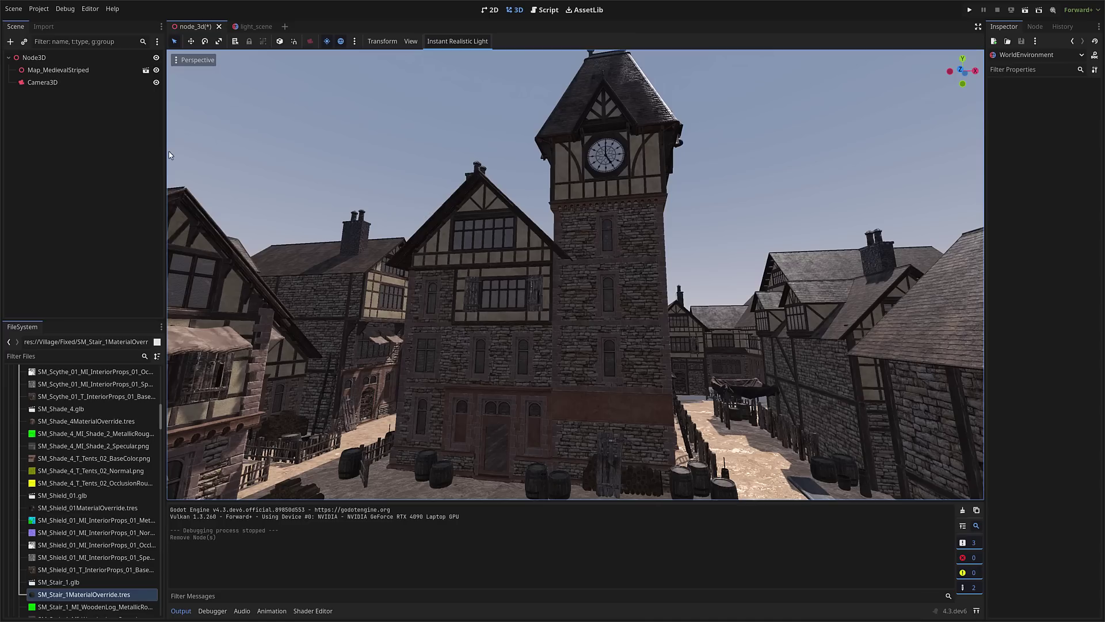
- Select the root Node3D and apply Instant Realistic Light to add a sunlit WorldEnvironment
click(36, 57)
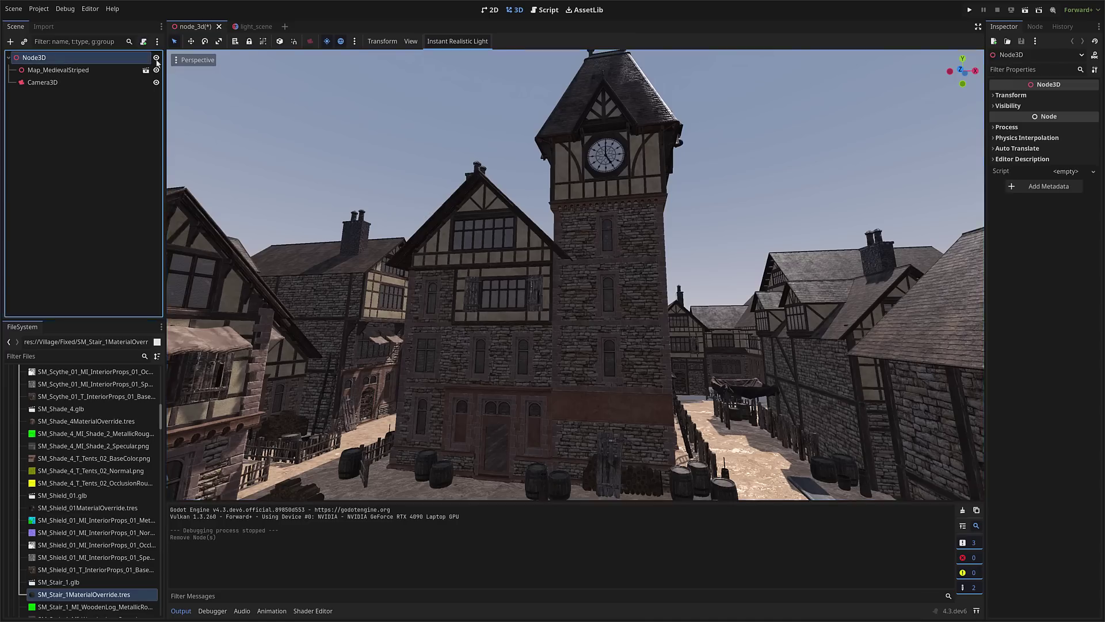
click(445, 46)
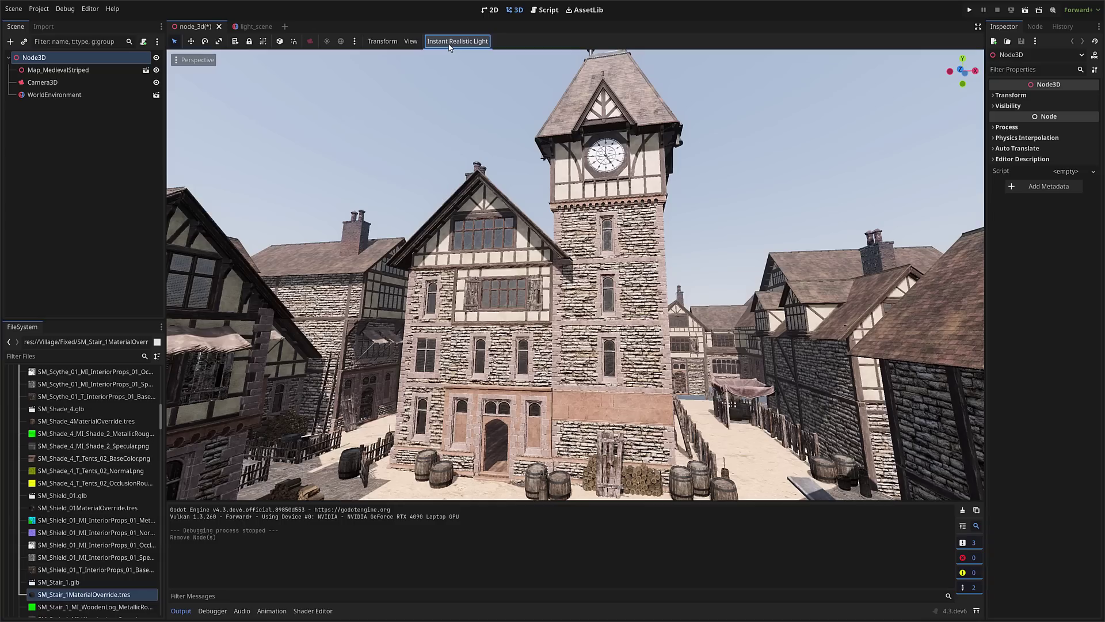
- Delete the plugin's WorldEnvironment node and fly the view down the village street
click(41, 94)
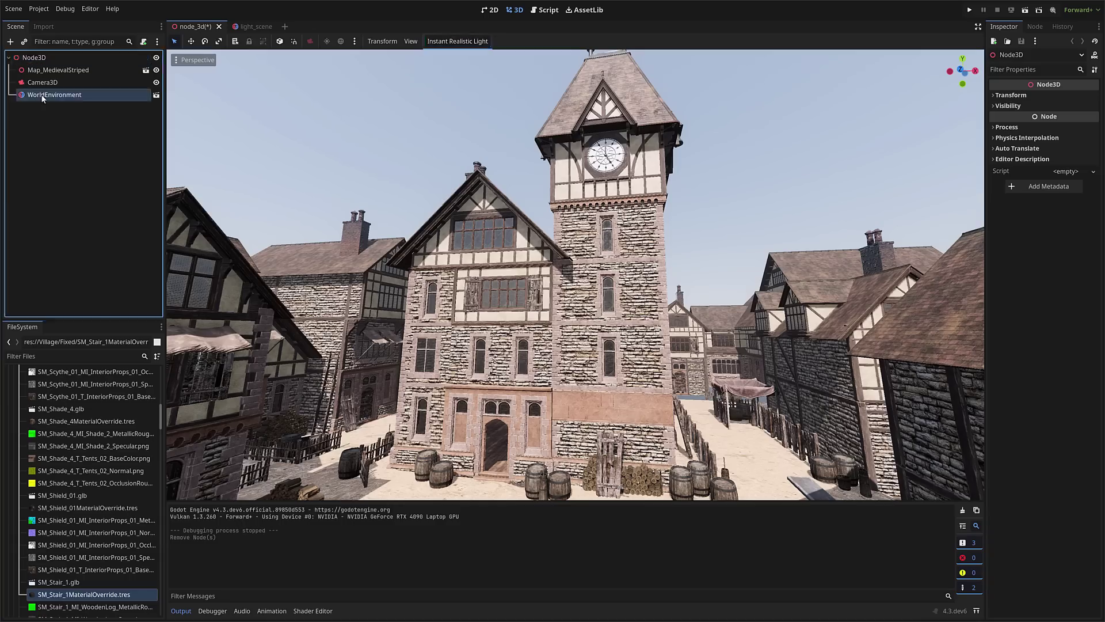
key(Delete)
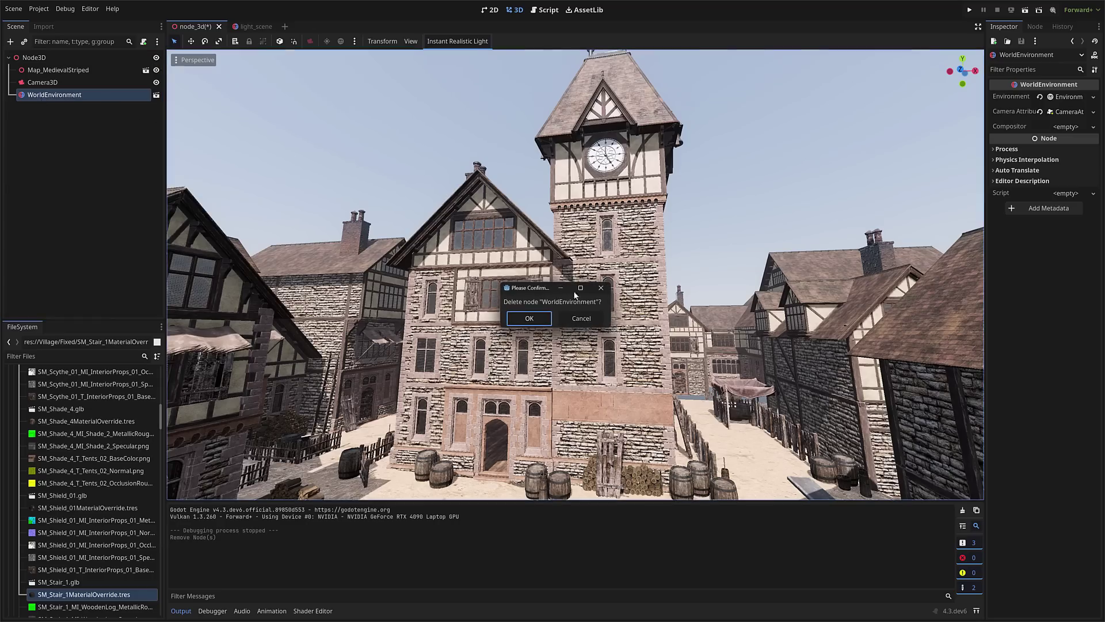
click(529, 314)
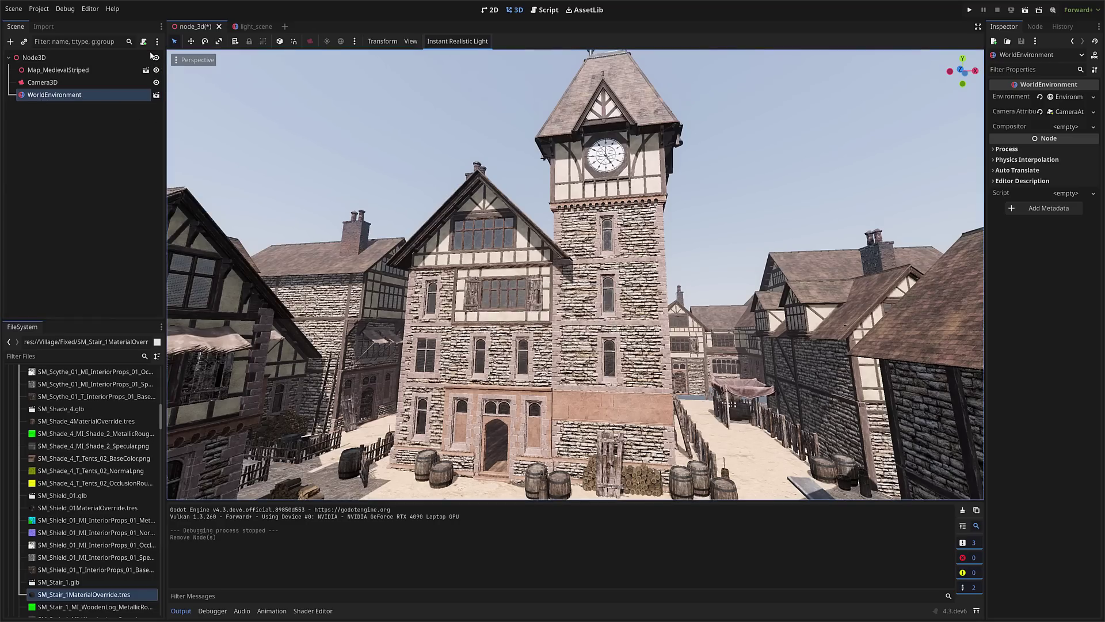
key(Delete)
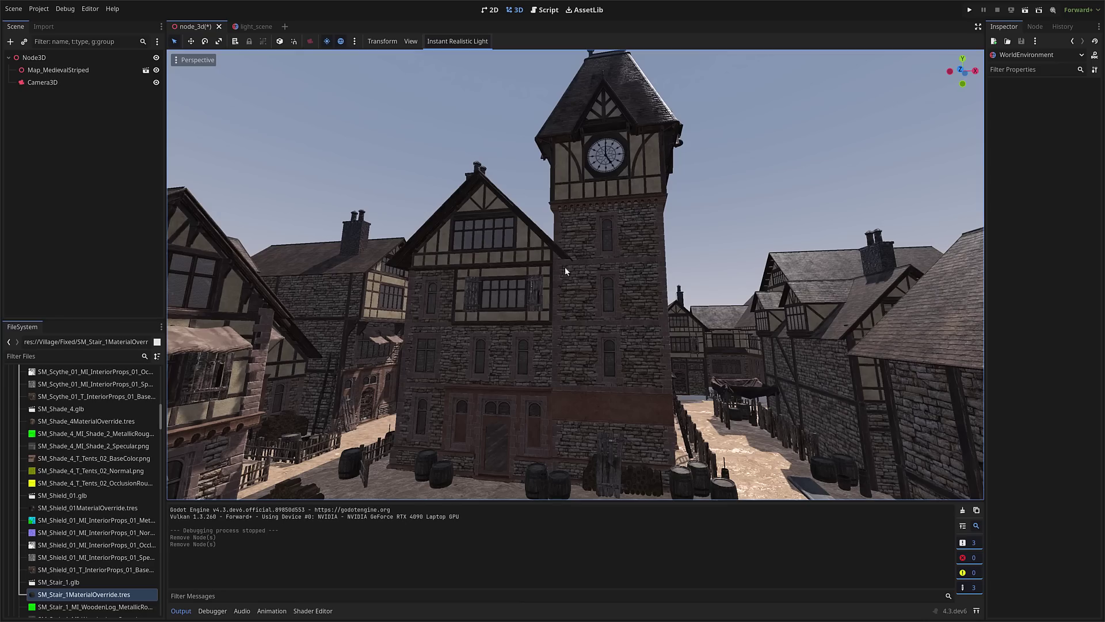
right_drag(564, 267, 565, 267)
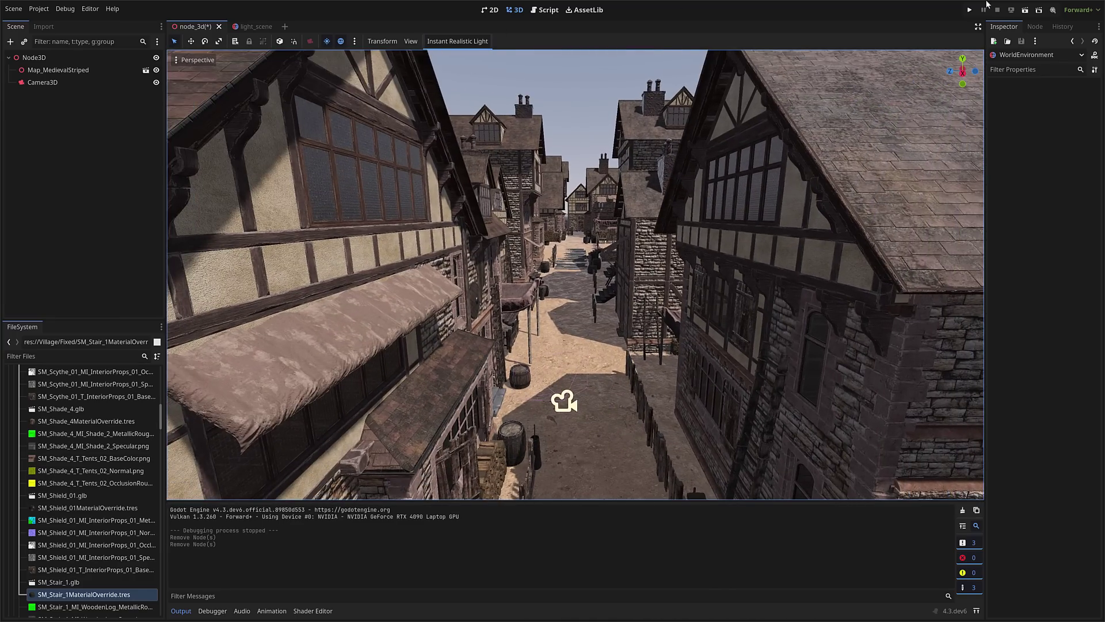
- Run the game without a WorldEnvironment, check the dark render, then close the game window
click(969, 10)
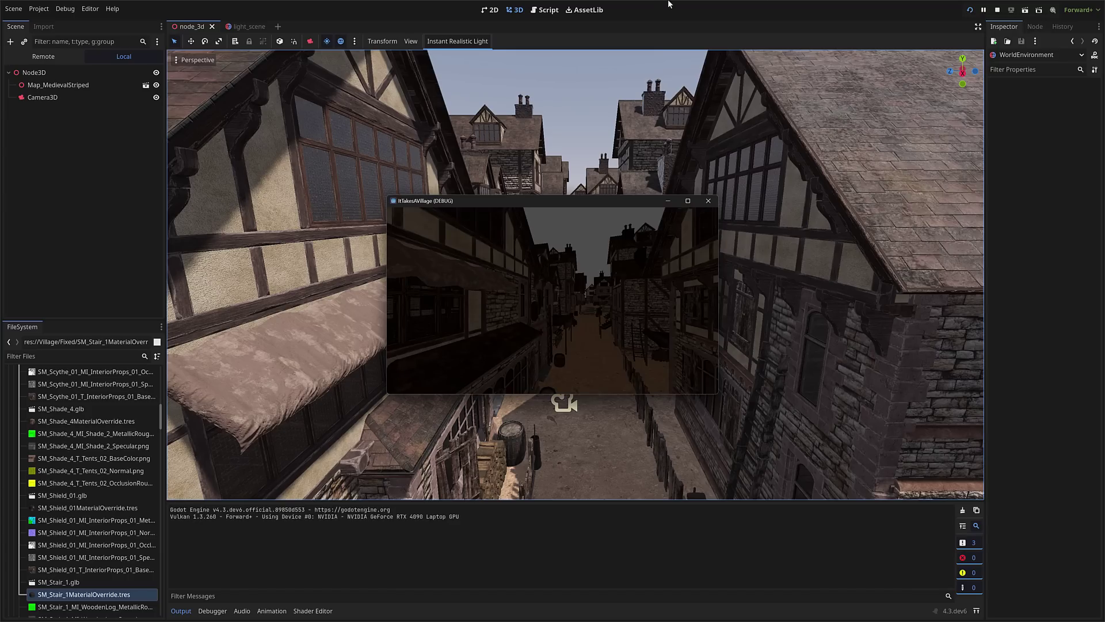
click(708, 201)
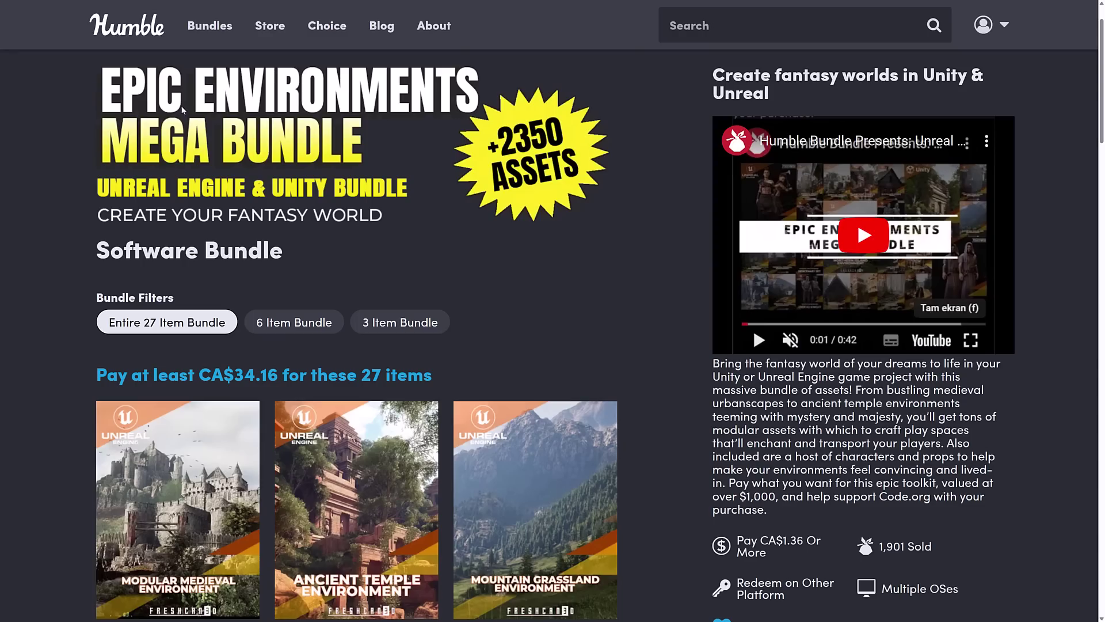
- Find the Medieval Street Pack on the Epic Environments Mega Bundle page and open its details
scroll(644, 330, down, 8)
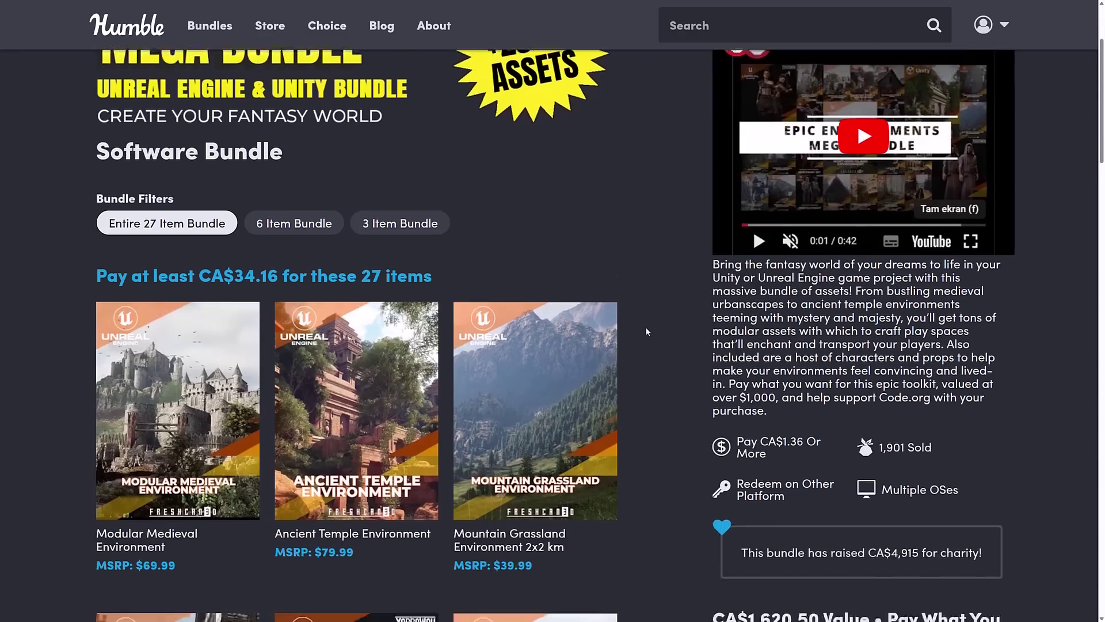
scroll(645, 330, down, 2)
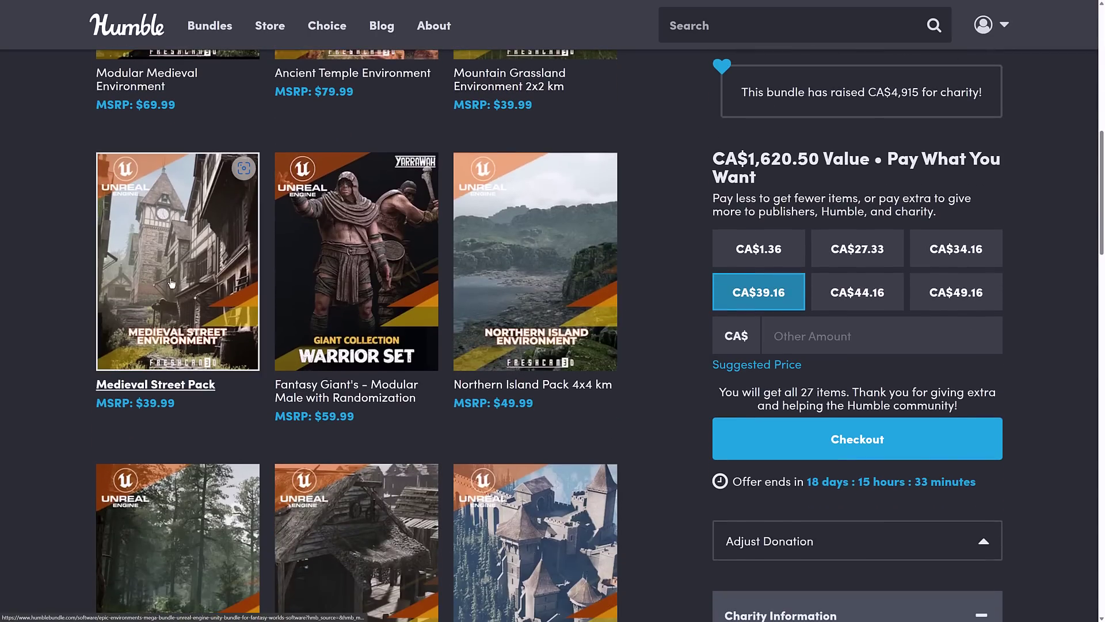
scroll(171, 282, up, 5)
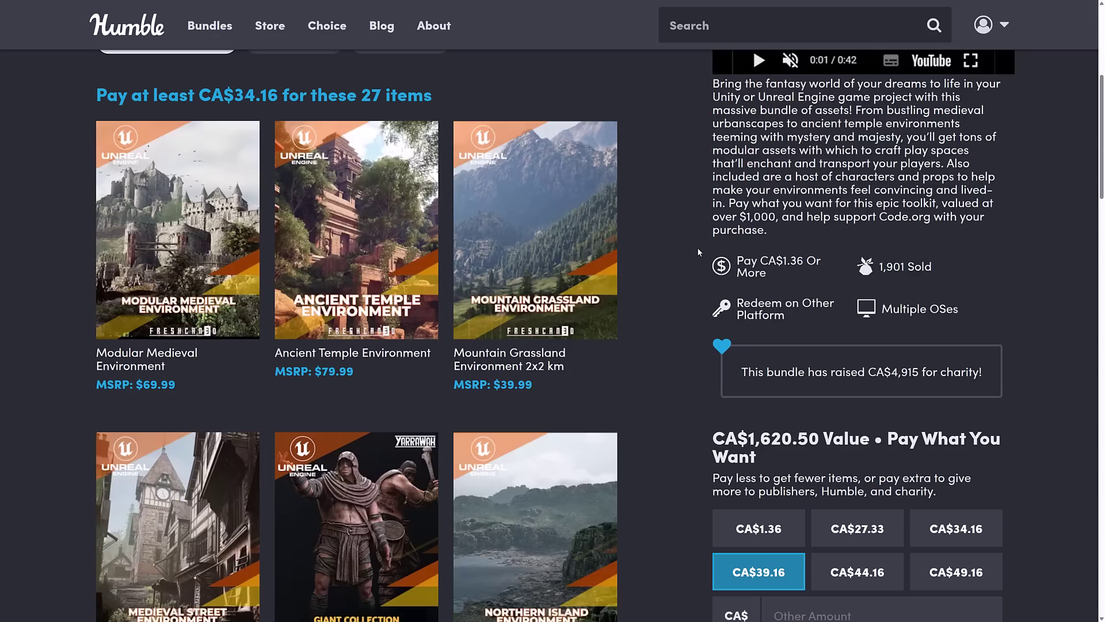
click(207, 483)
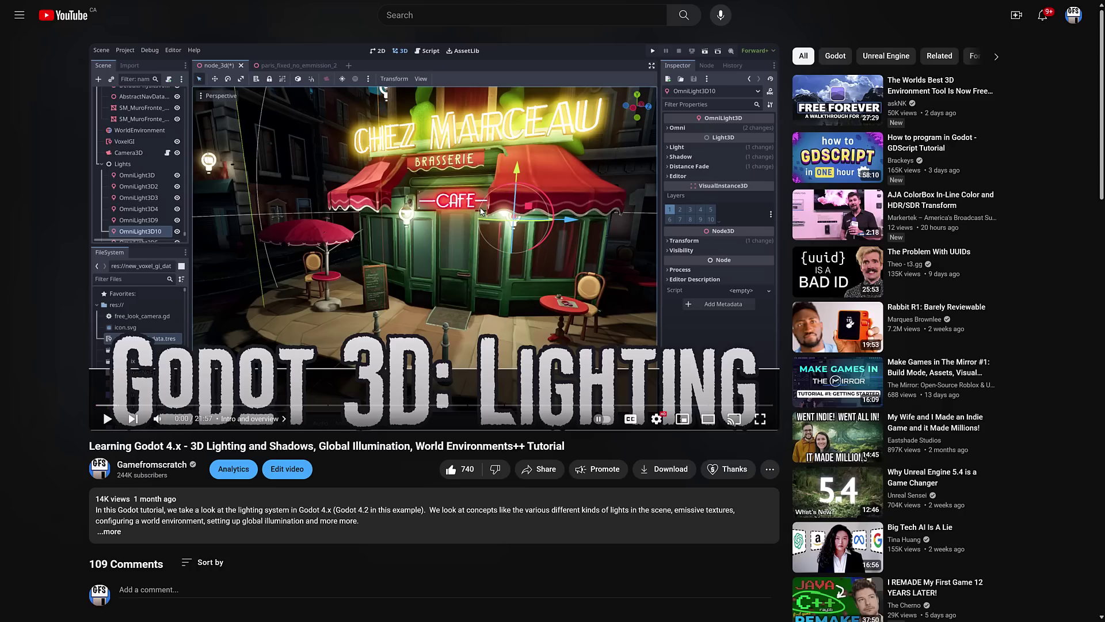
- Switch from the YouTube lighting tutorial back to the Godot editor with Alt+Tab
key(alt+Tab)
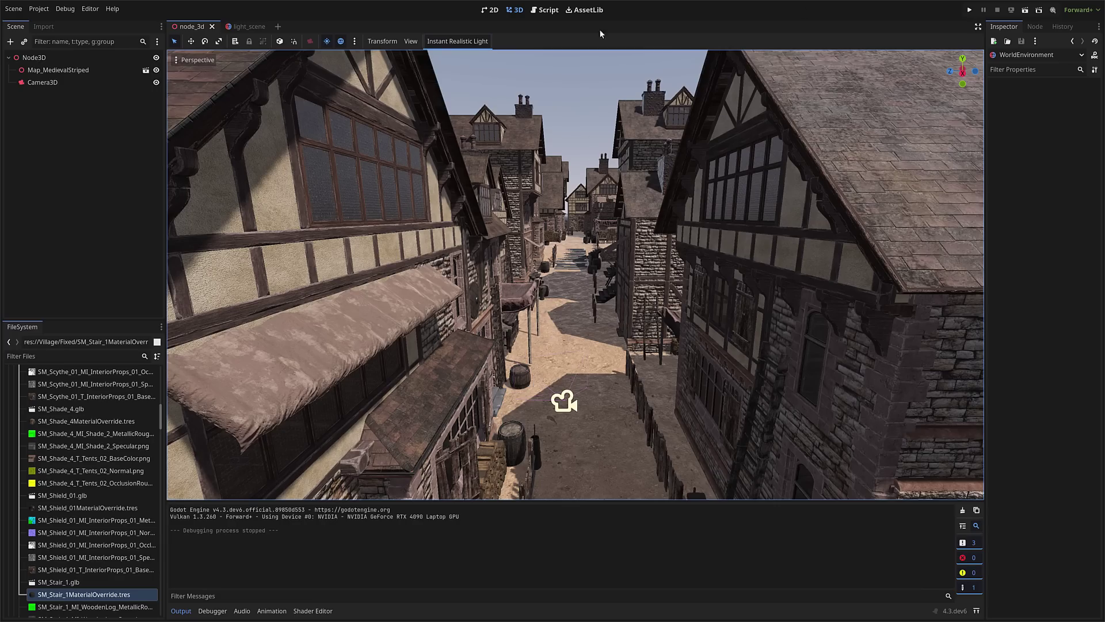
- Apply Instant Realistic Light again to restore the WorldEnvironment with strong sunlight and shadows
click(472, 42)
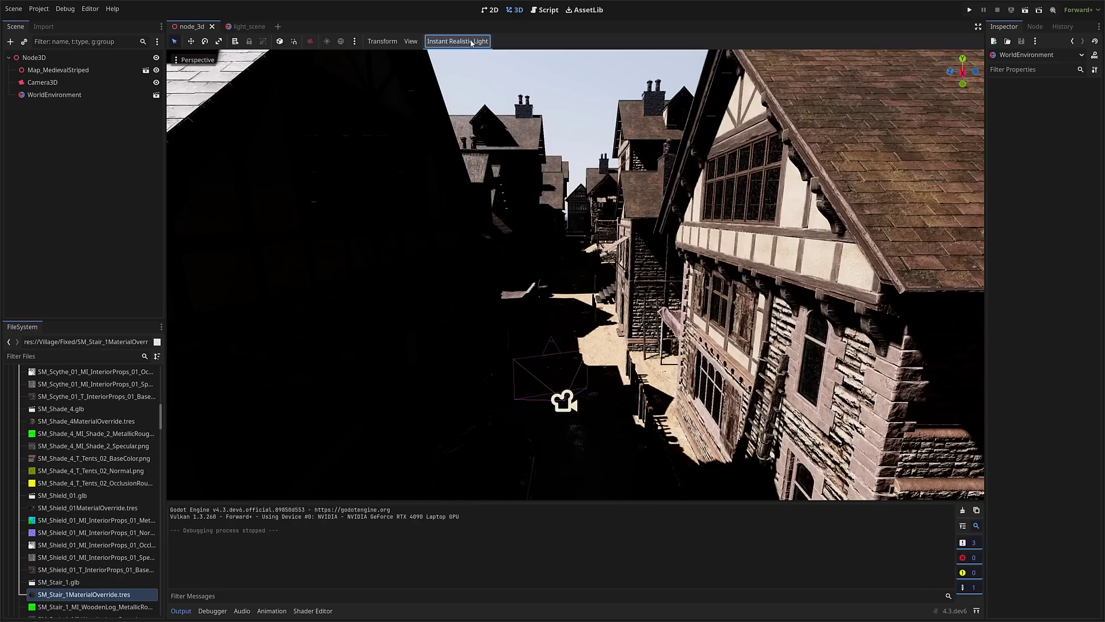